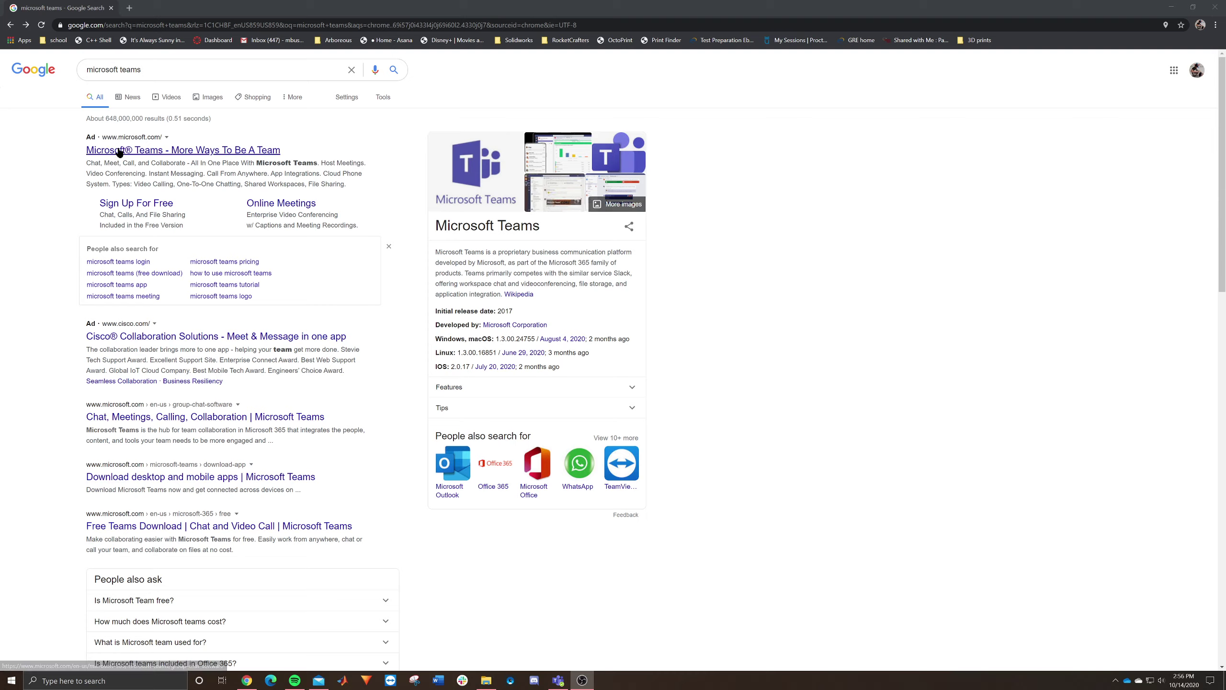
- Open the 'Microsoft Teams - More Ways To Be A Team' result from Google
click(151, 152)
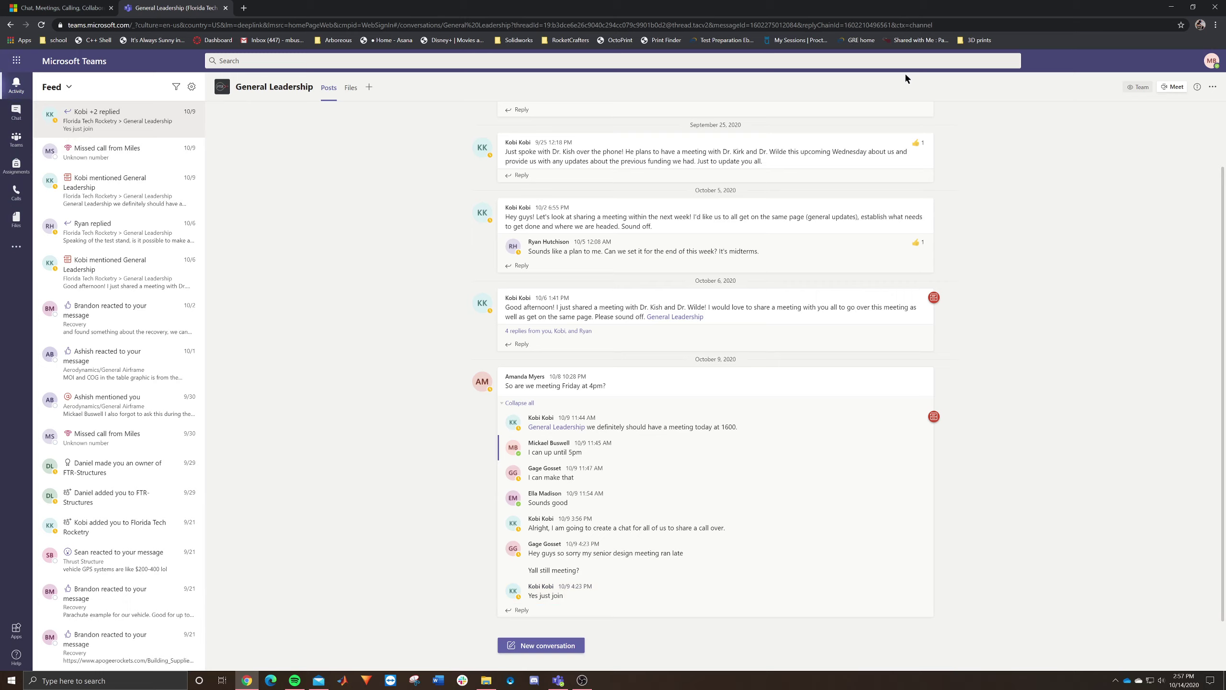
- Check the account profile menu, then go to the Teams Apps store
click(1213, 61)
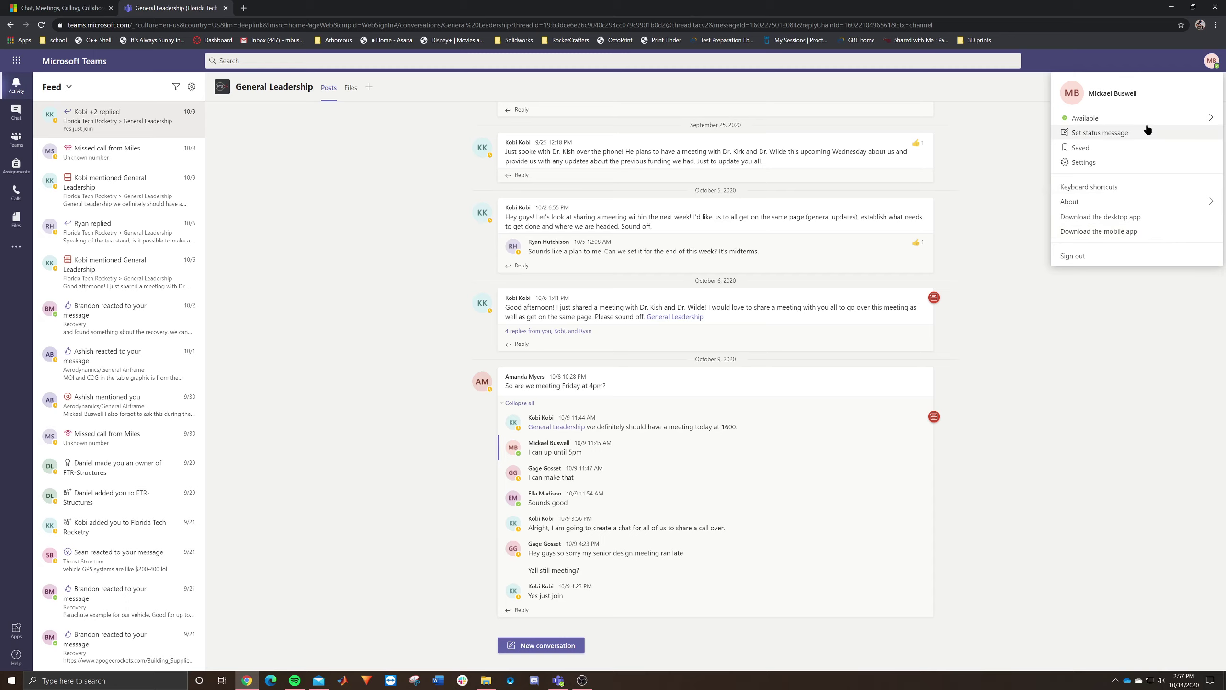
click(242, 525)
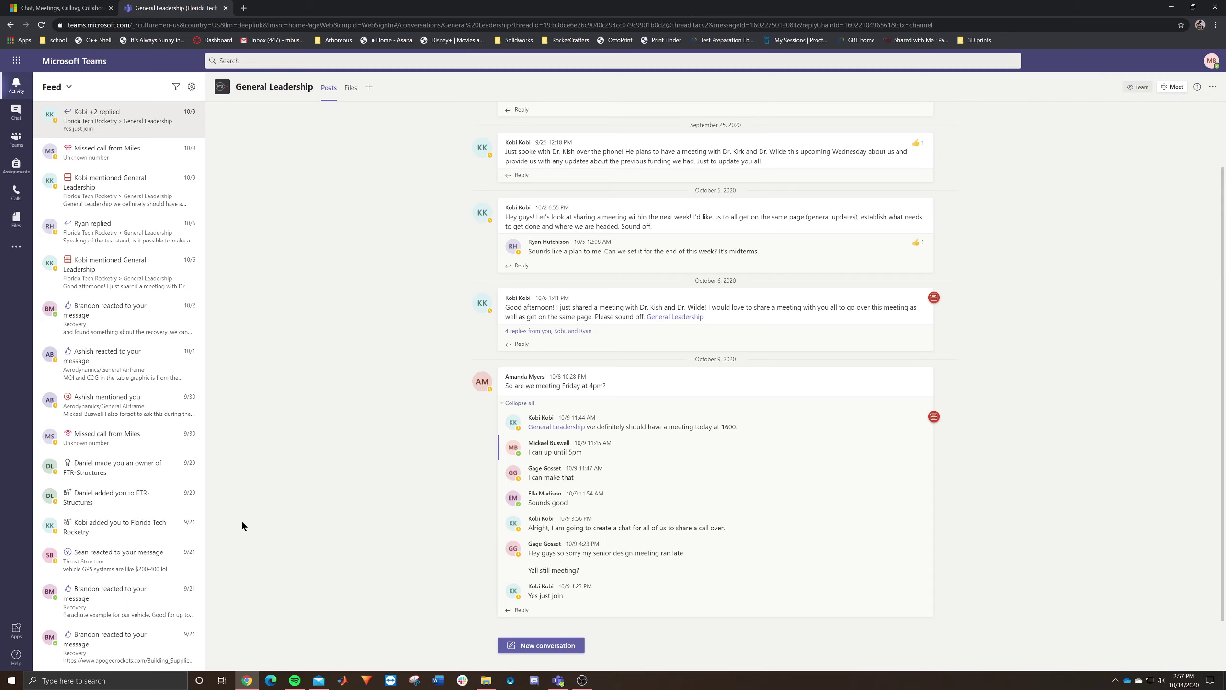
click(16, 629)
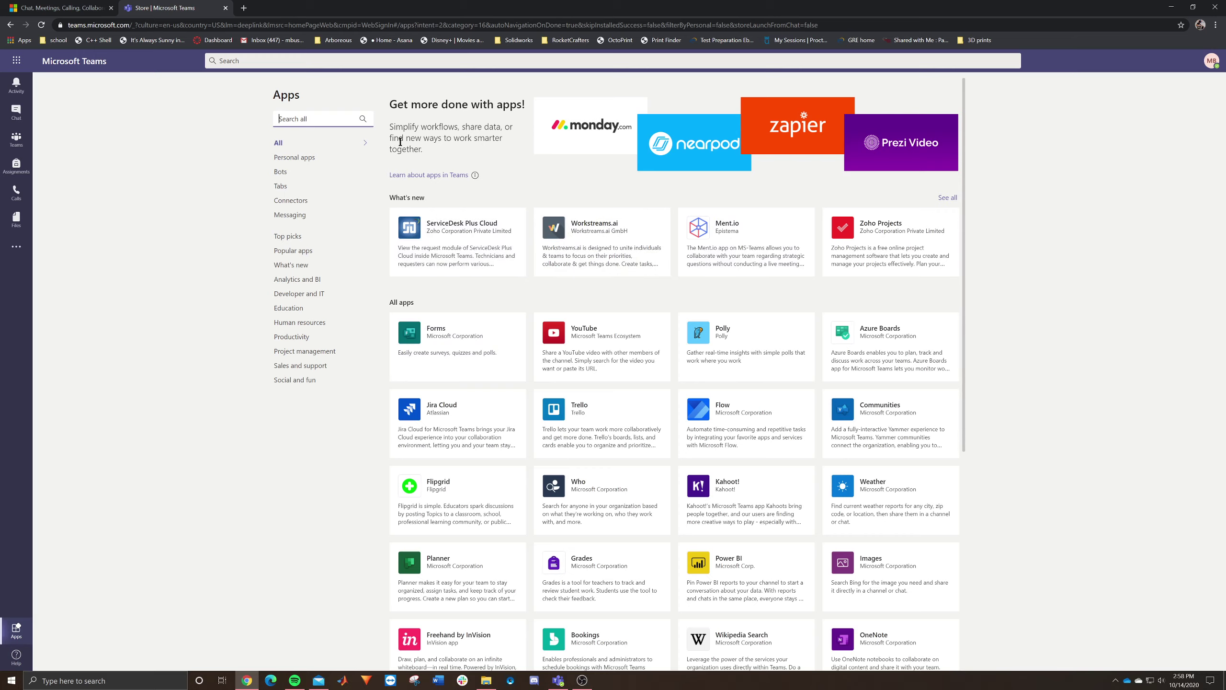
- Open Chat to show the recent weekly-meetings group conversation
click(18, 114)
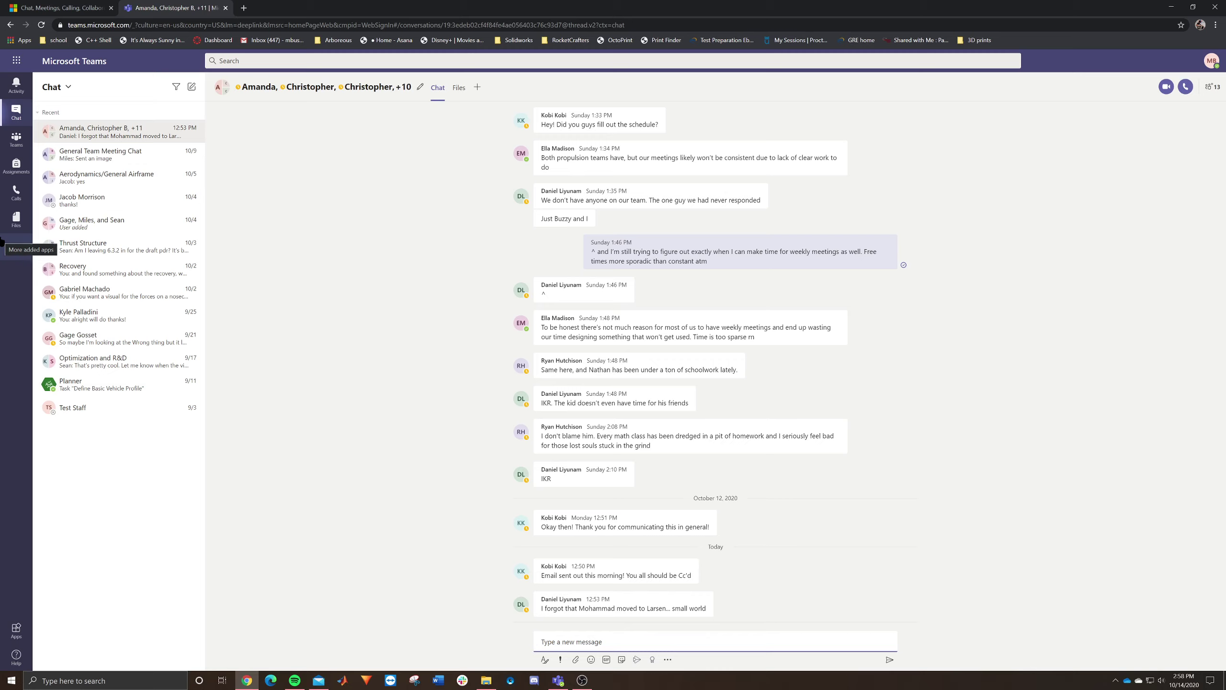
- Go to All teams and open the Arboreous Project team's General channel
click(13, 148)
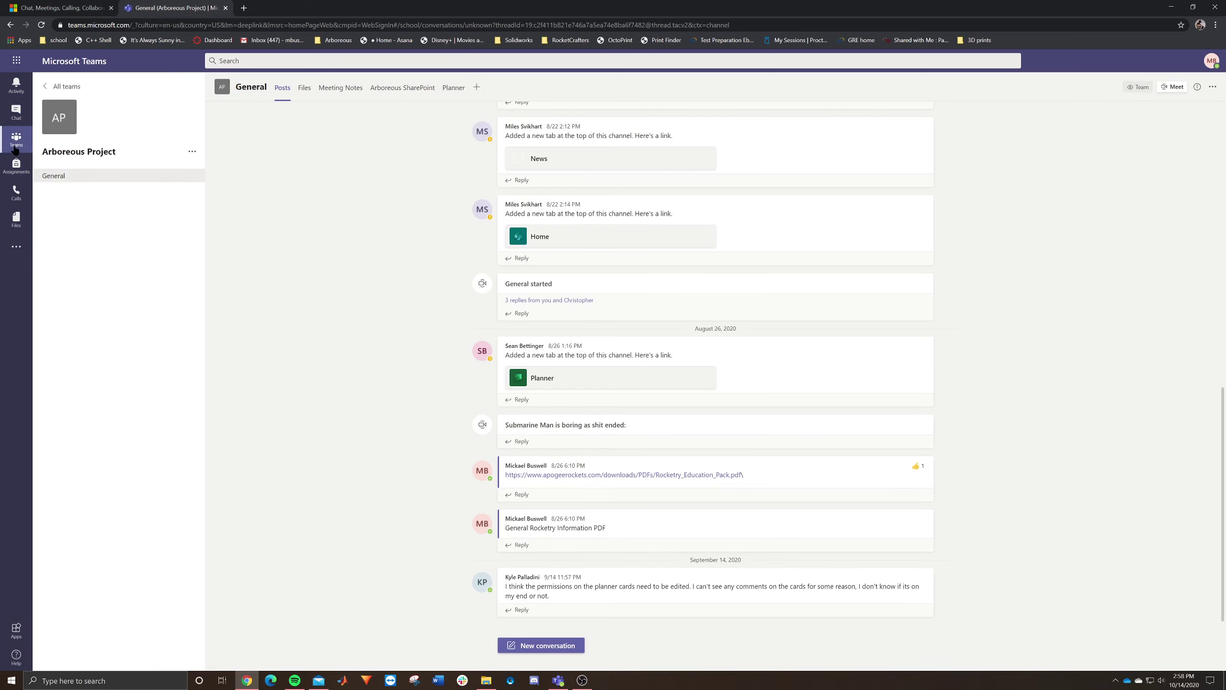
click(61, 86)
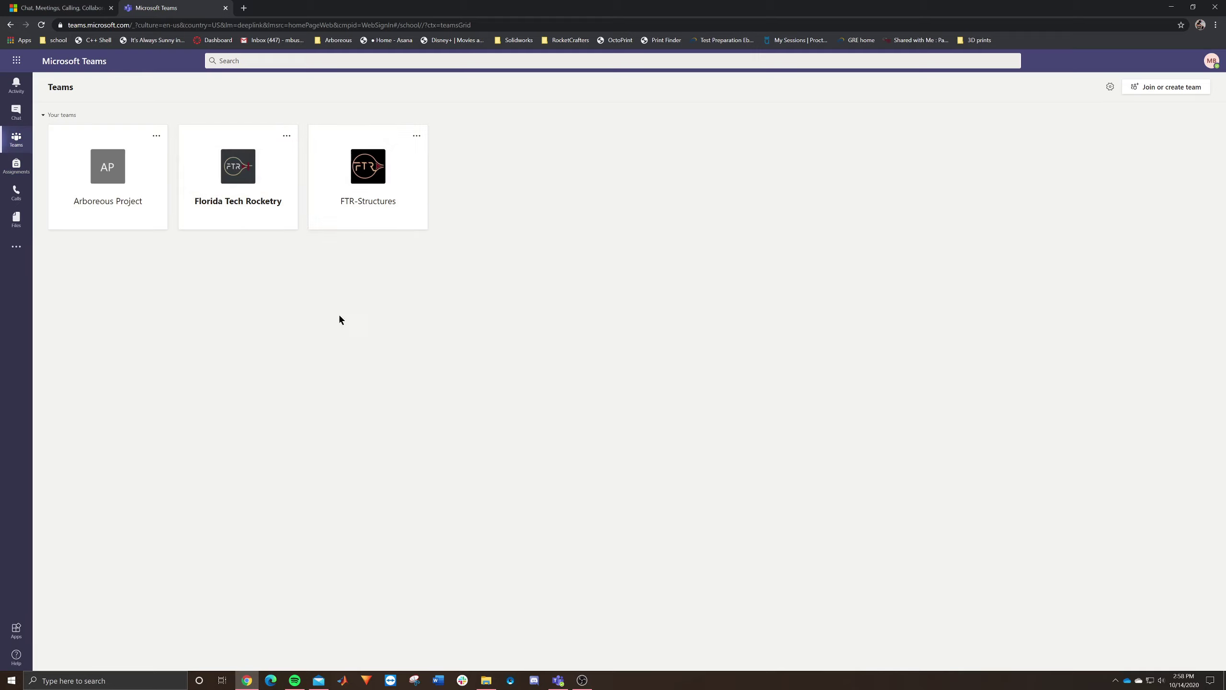
click(87, 211)
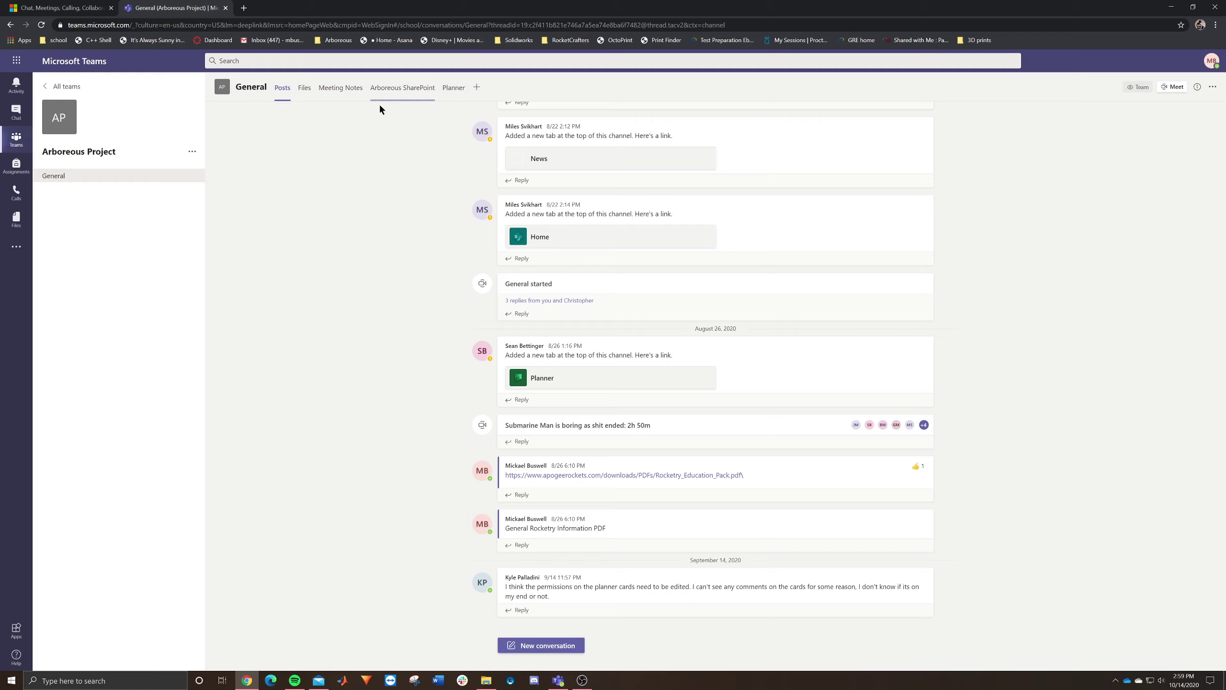
scroll(293, 279, up, 2)
scroll(239, 295, down, 2)
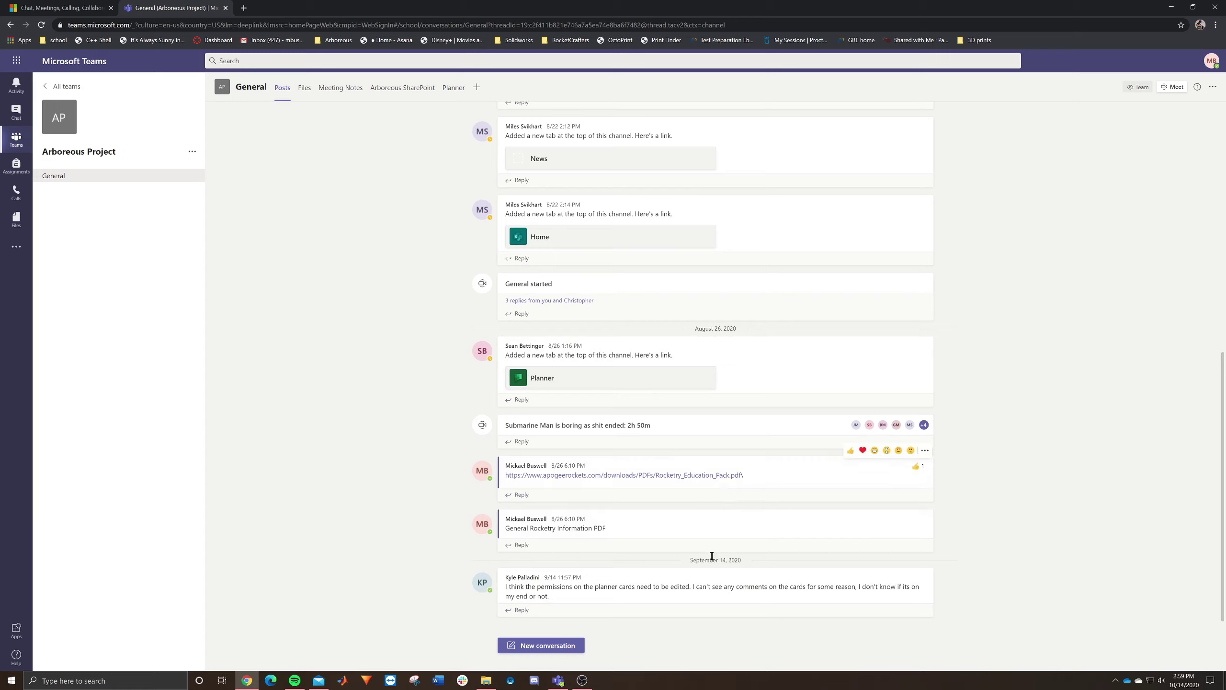
click(541, 645)
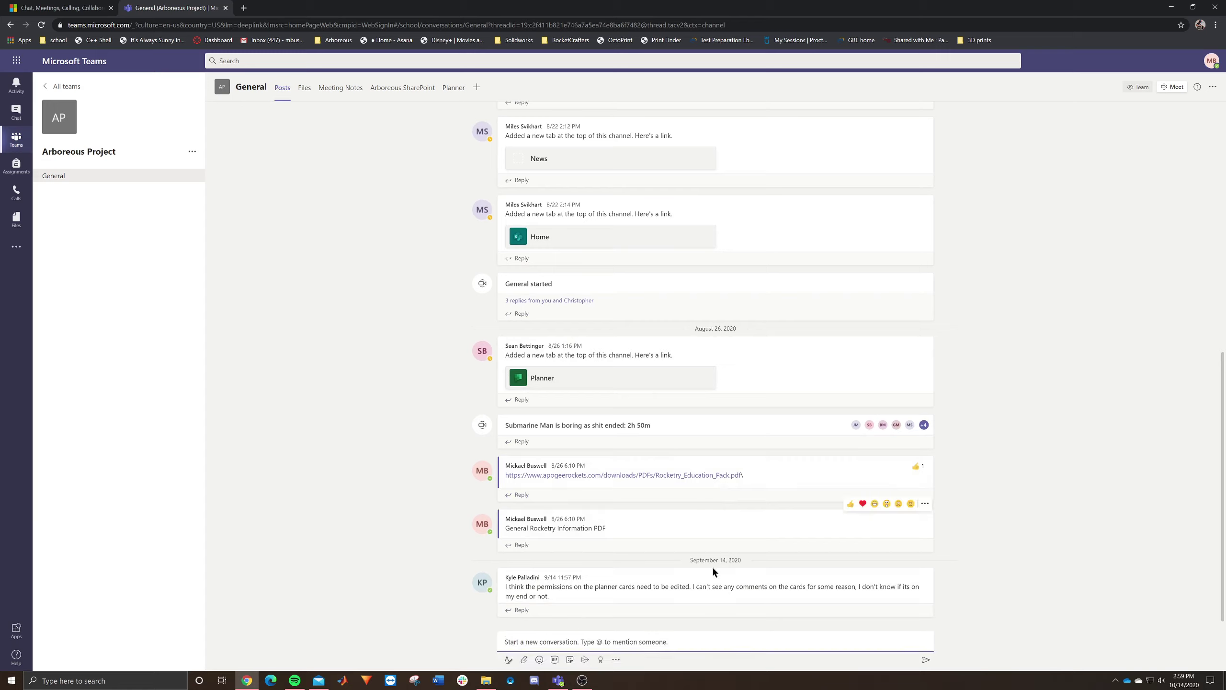
scroll(609, 556, up, 10)
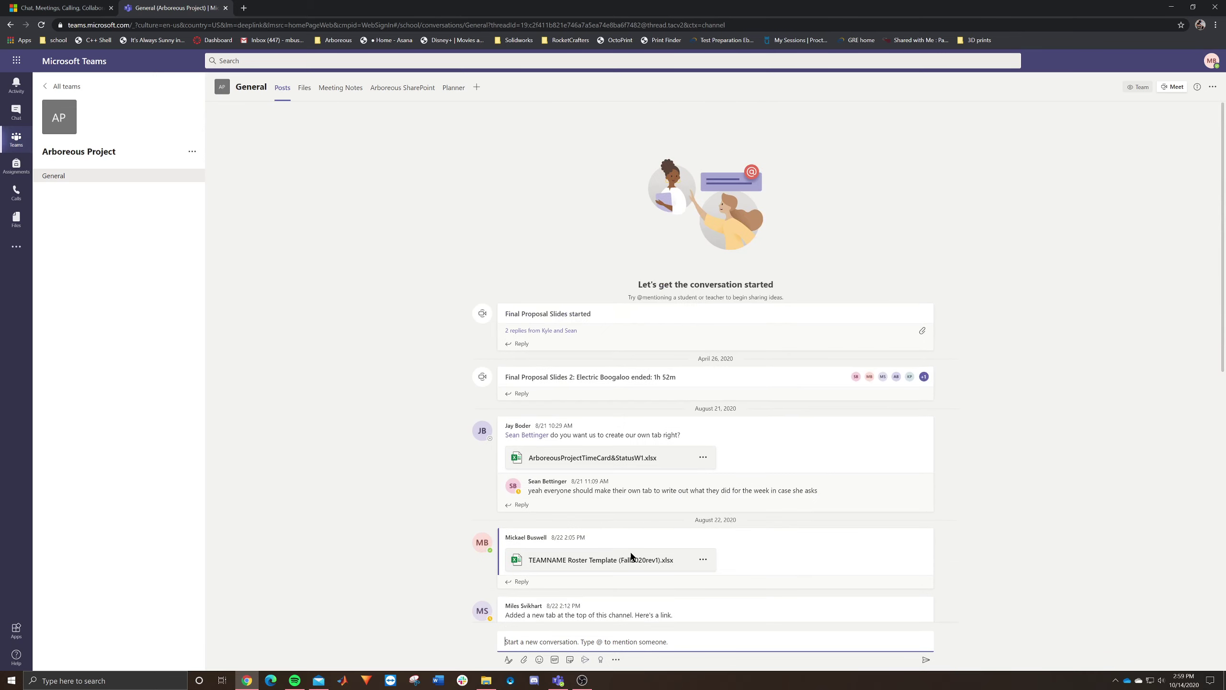
scroll(630, 539, down, 5)
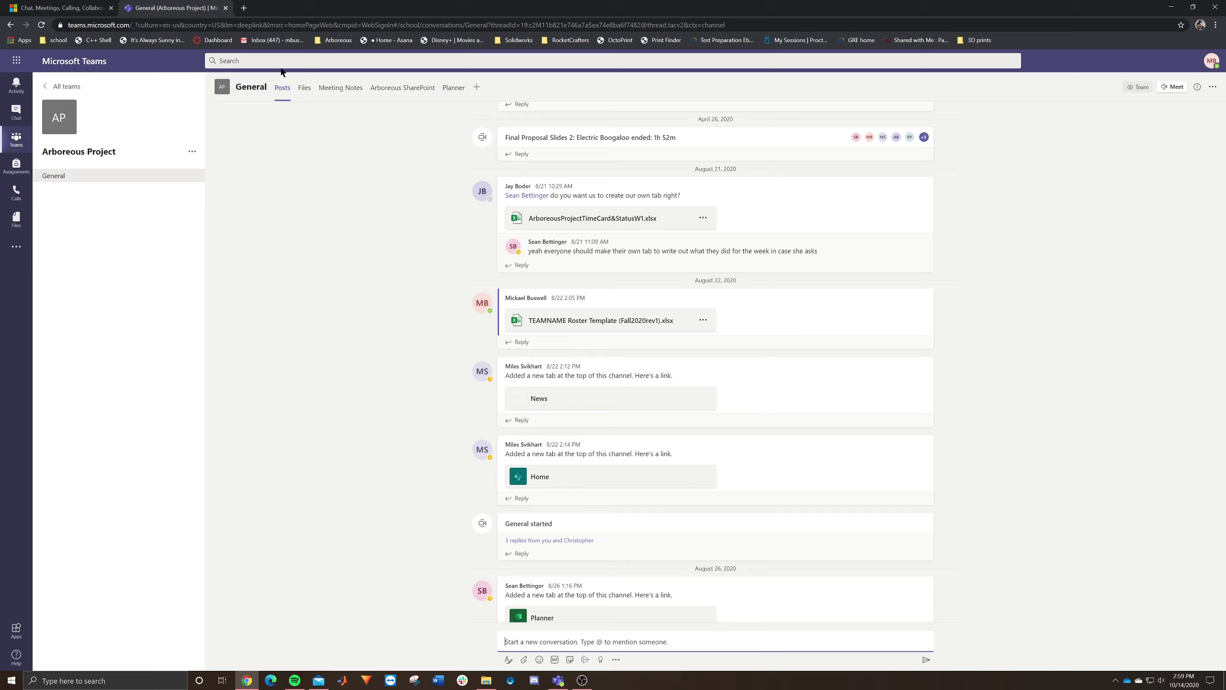
mouse_move(659, 294)
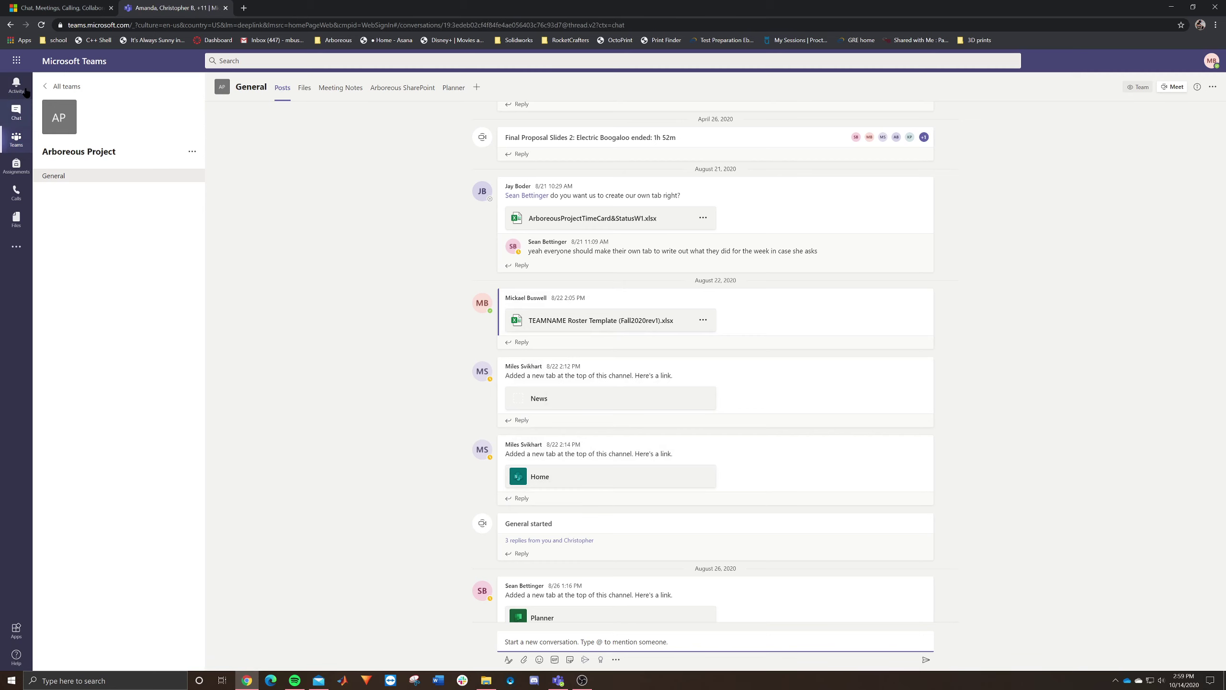
click(17, 112)
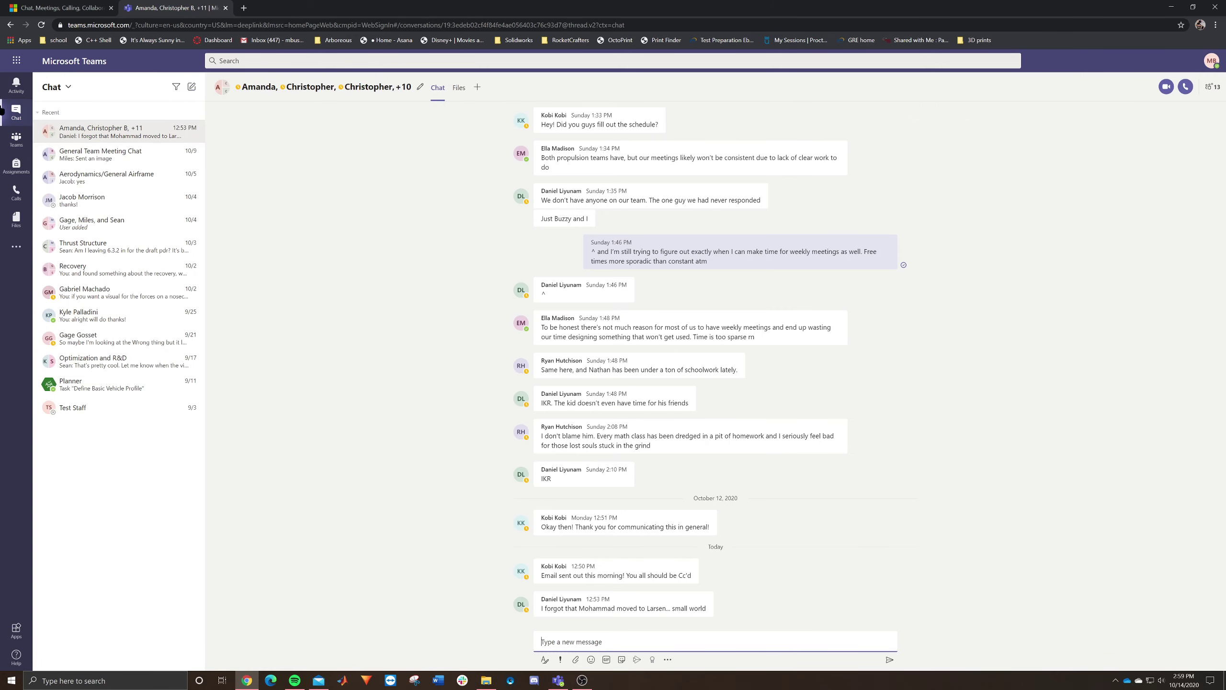
click(16, 140)
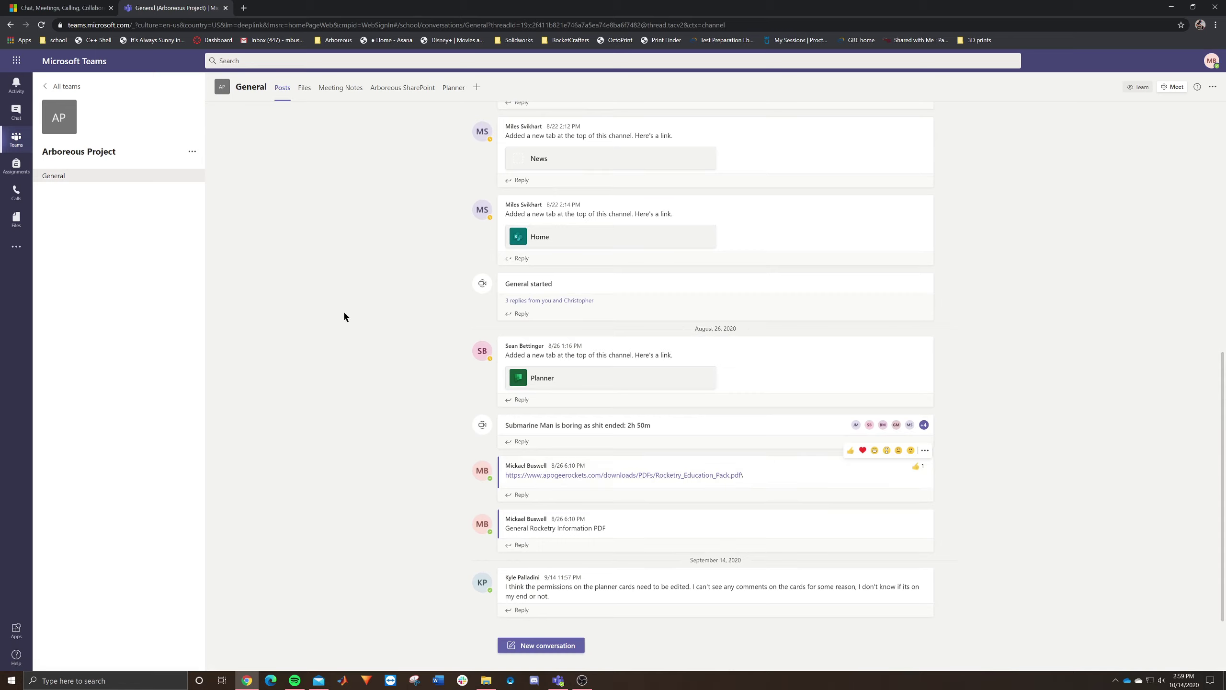
- Browse the channel's Files tab and the Arboreous SharePoint site
click(301, 90)
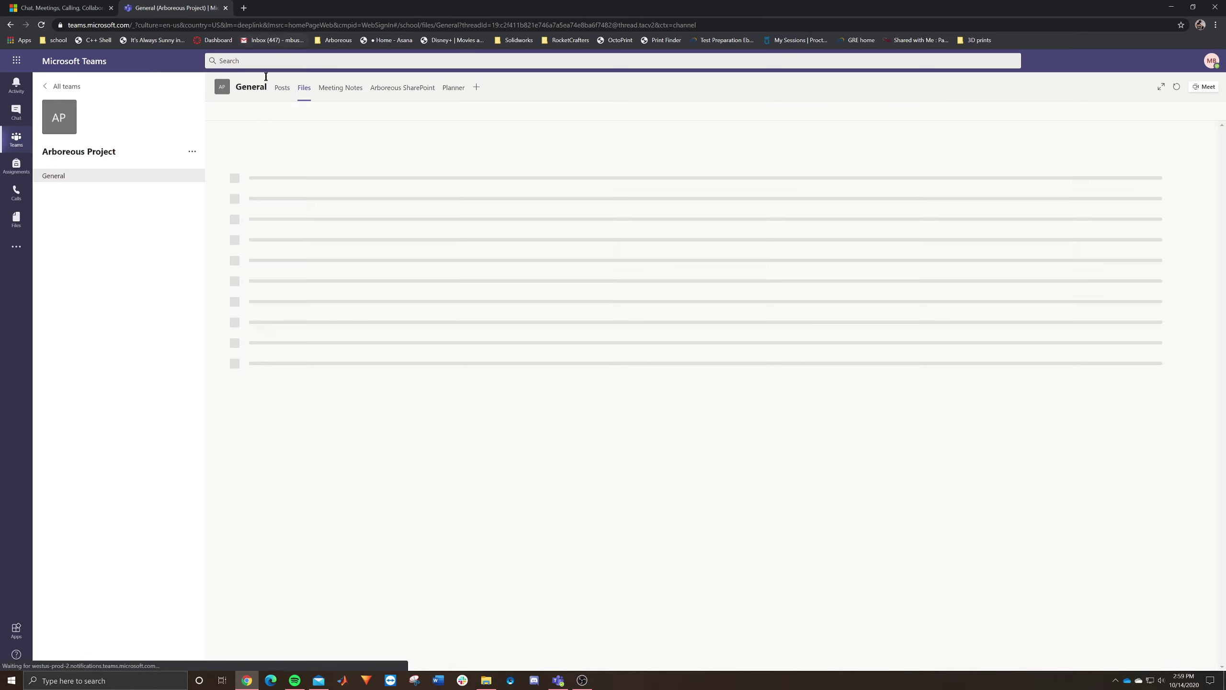
click(402, 95)
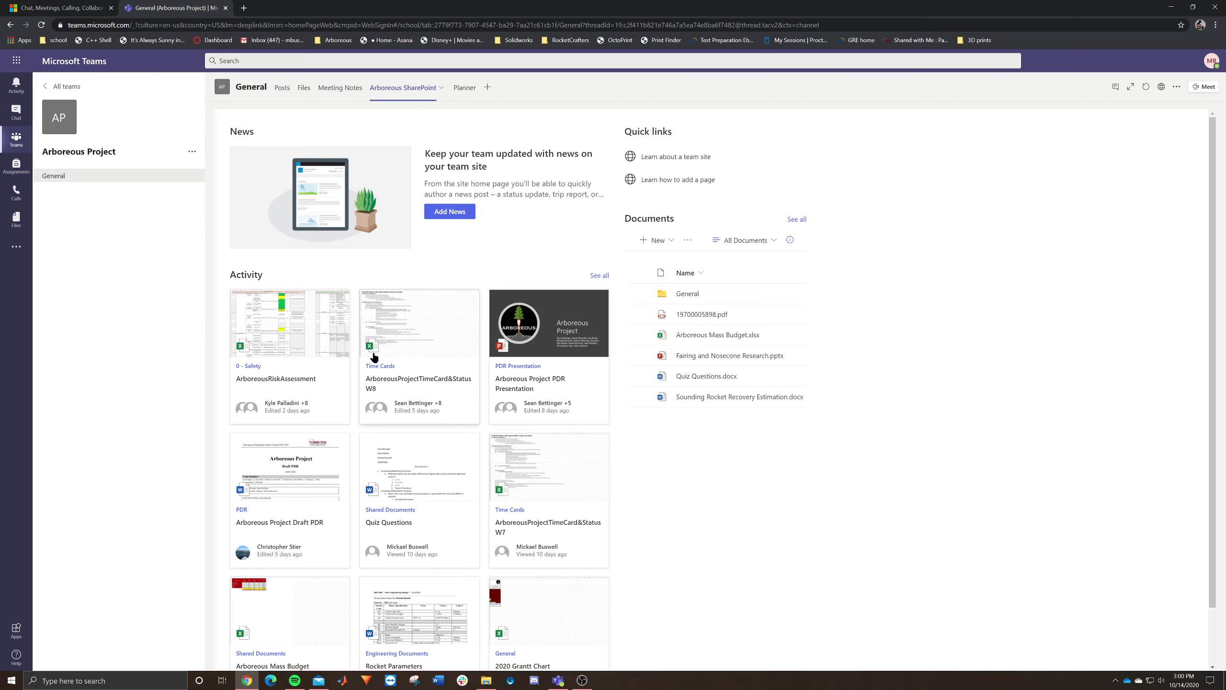
click(298, 95)
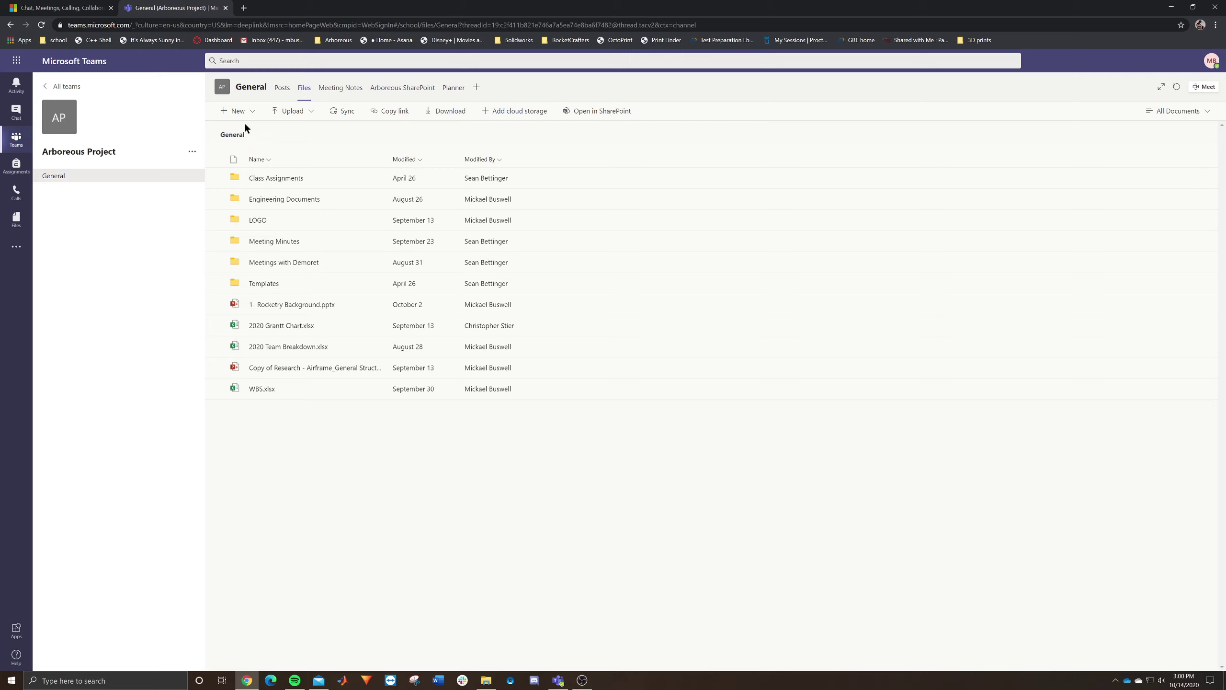
- Open Engineering Documents > Subteam Files, then view the Meeting Notes tab
click(270, 200)
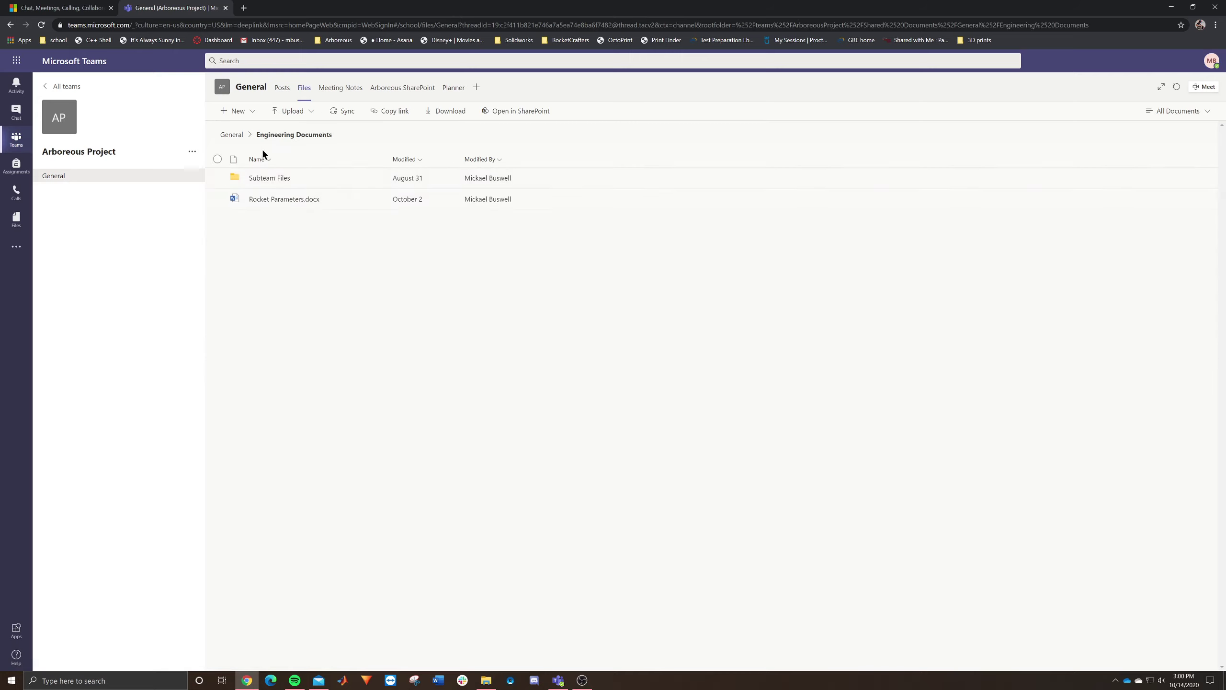
click(284, 179)
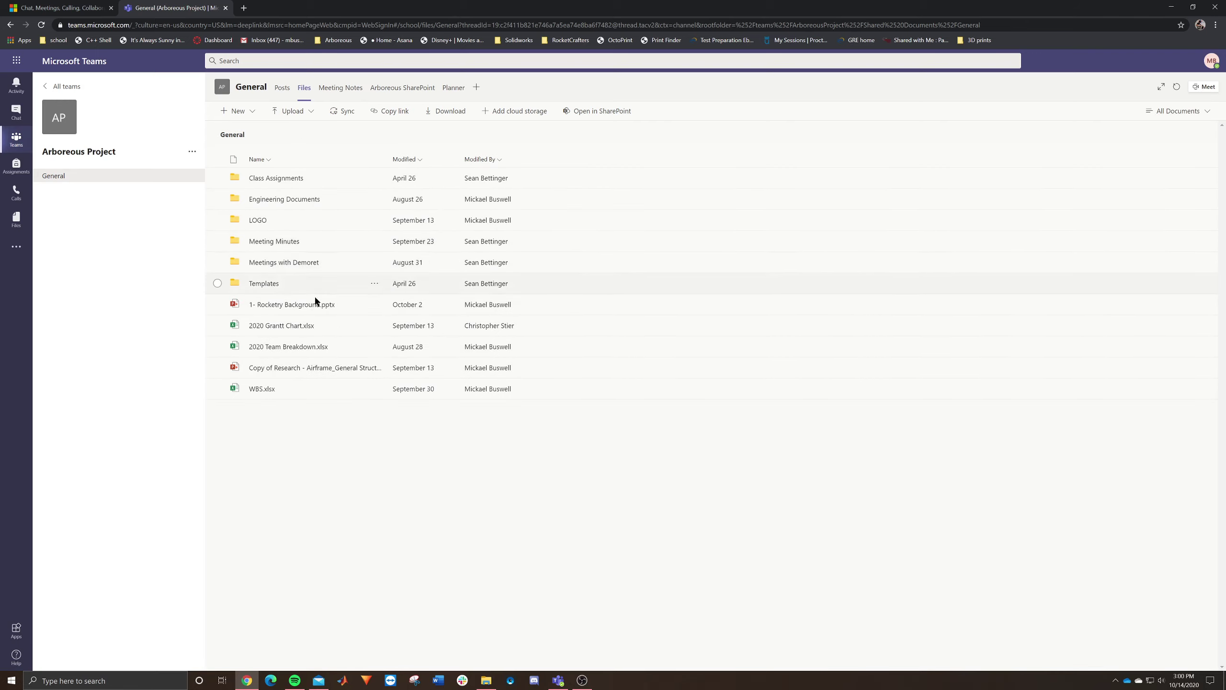
click(325, 92)
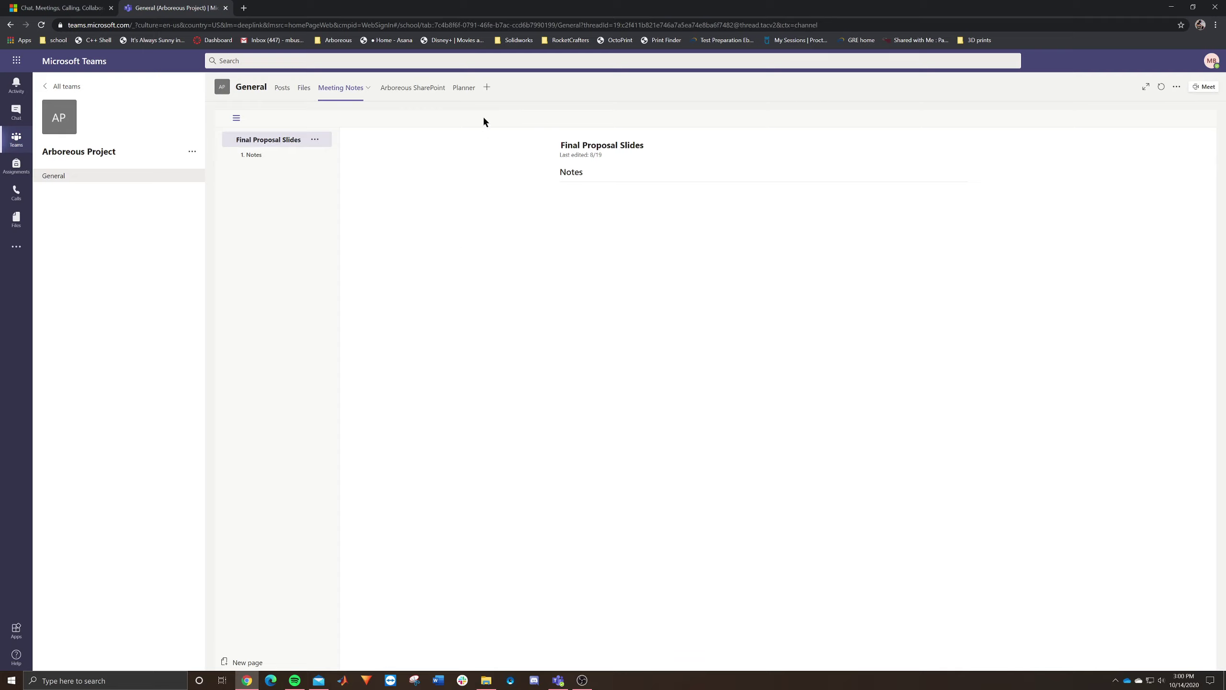
- Switch from the Meeting Notes page to the Planner tab's task board
click(415, 87)
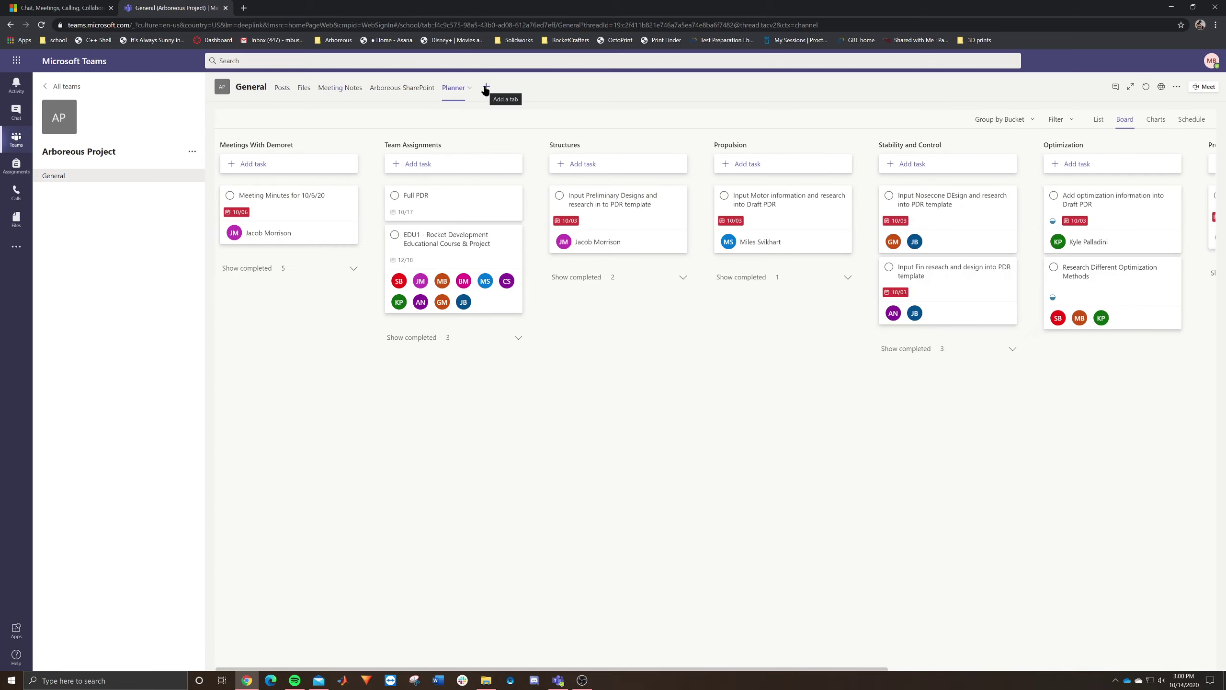
click(486, 89)
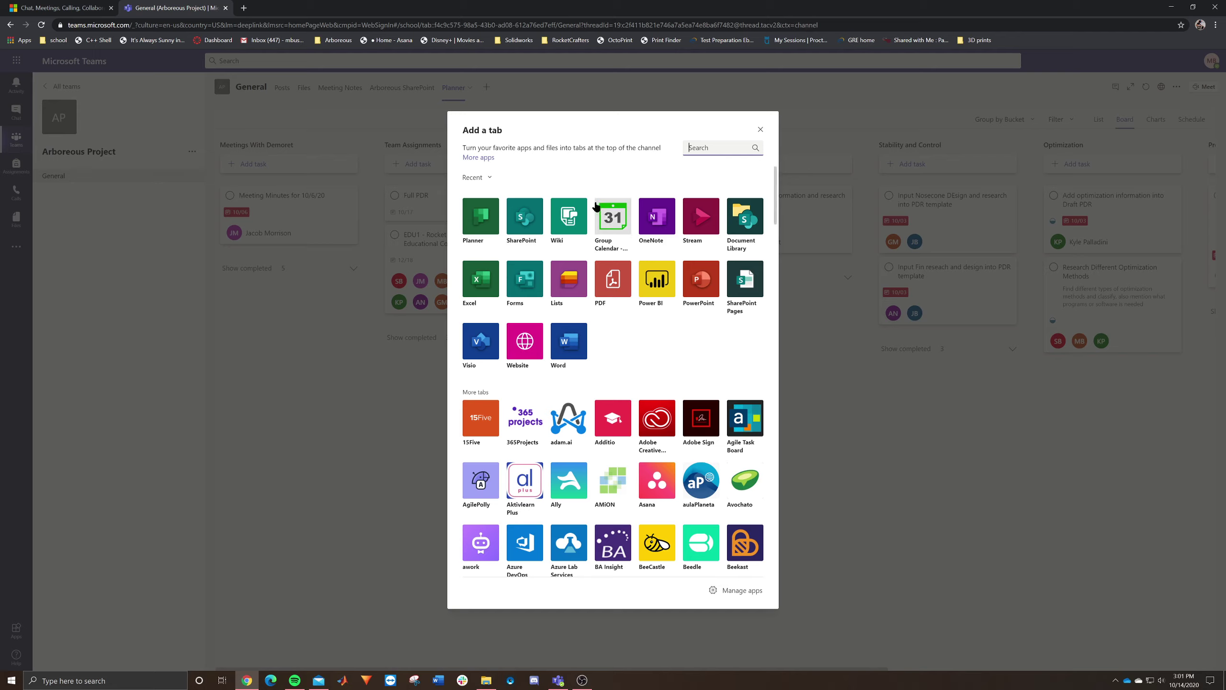
scroll(594, 326, down, 10)
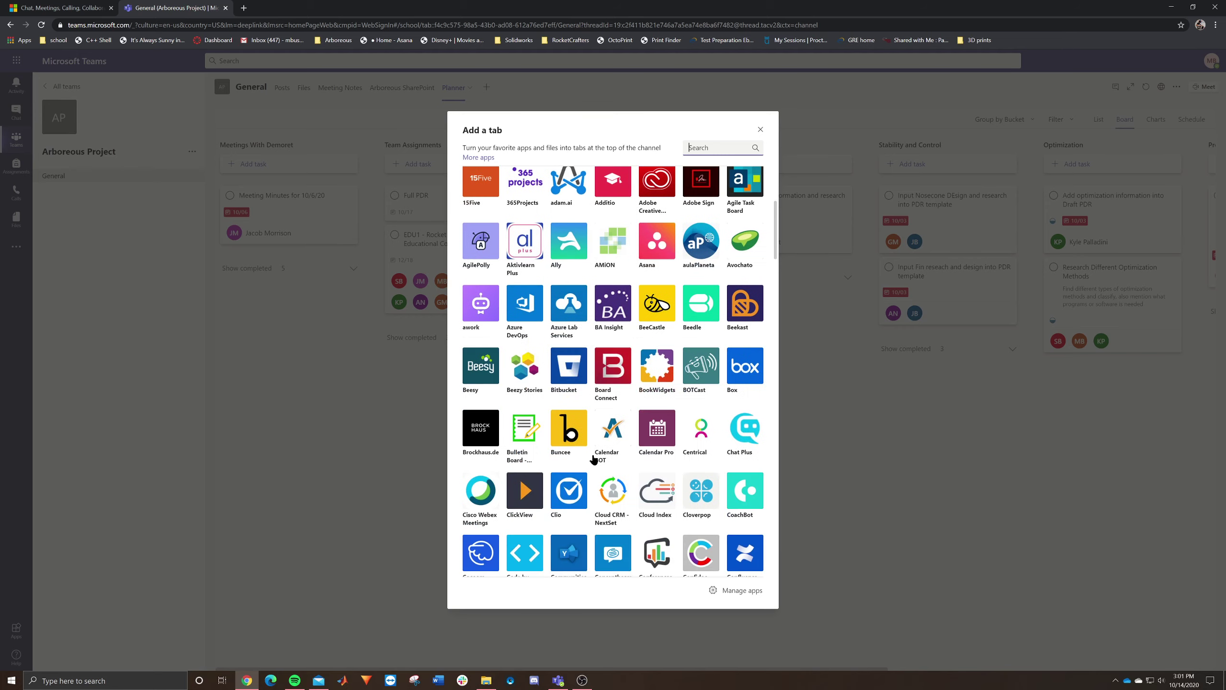
scroll(594, 326, up, 6)
scroll(594, 327, up, 1)
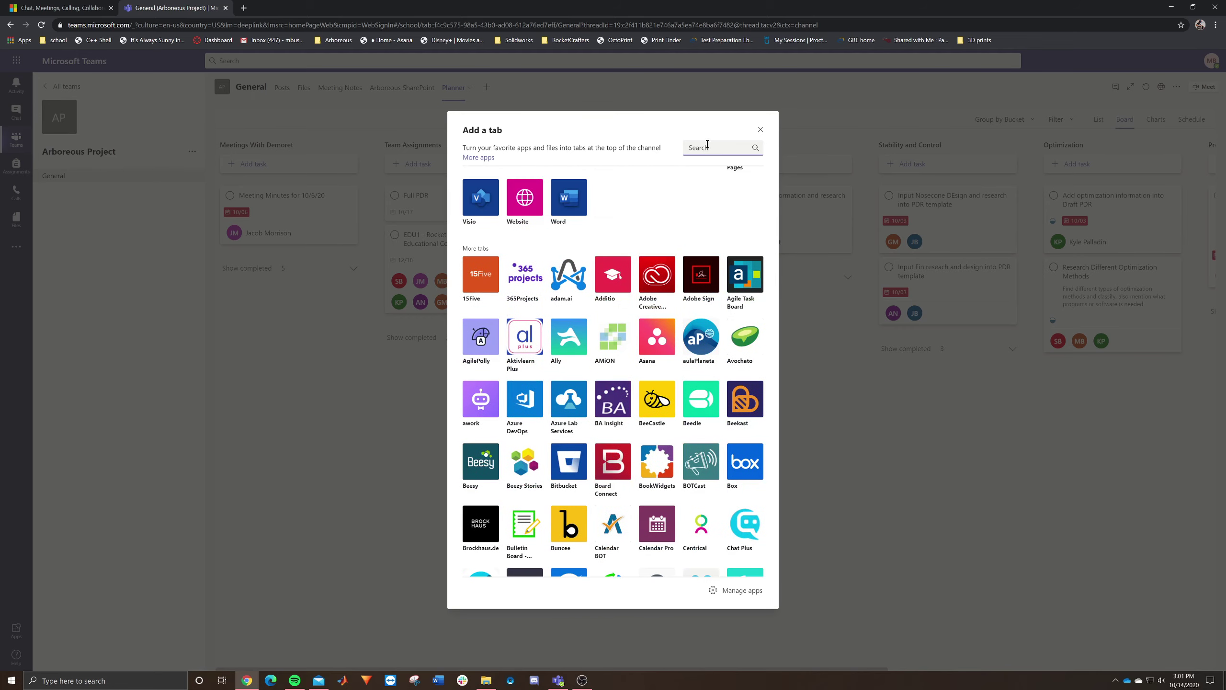
scroll(646, 282, up, 3)
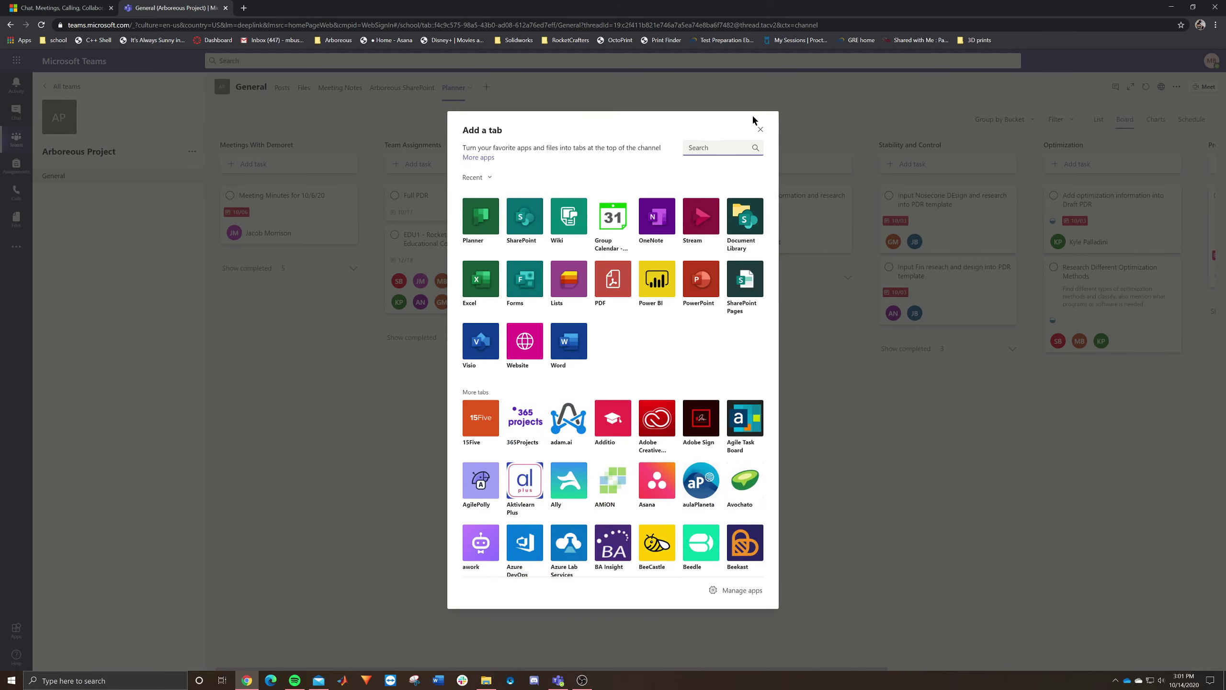
click(760, 130)
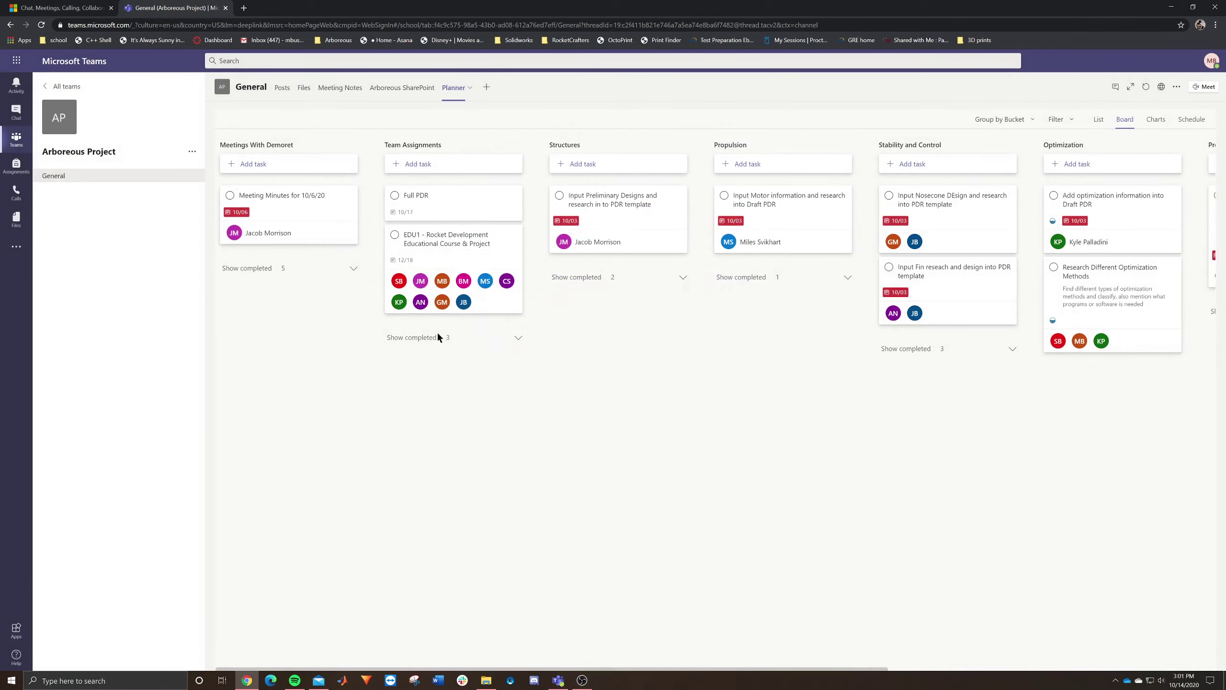
- Show completed tasks in every bucket, from Meetings With Demoret to Systems Engineer
click(275, 273)
click(492, 340)
click(637, 280)
click(785, 285)
click(936, 348)
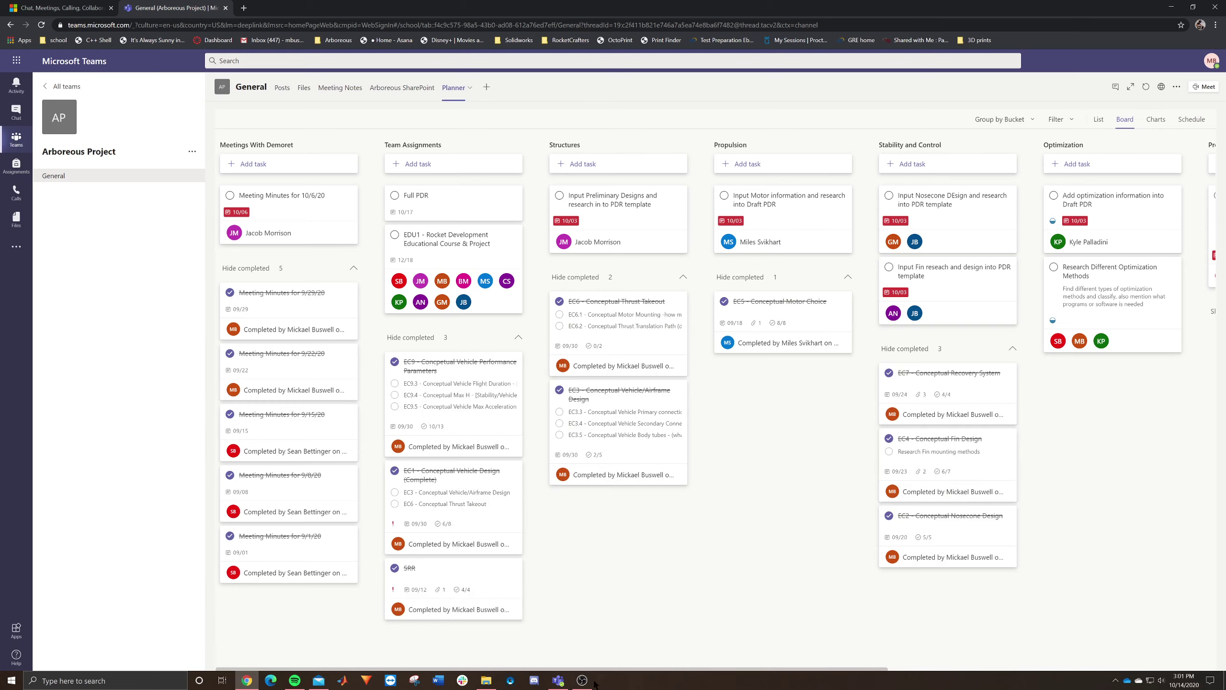
drag(587, 669, 827, 669)
click(934, 311)
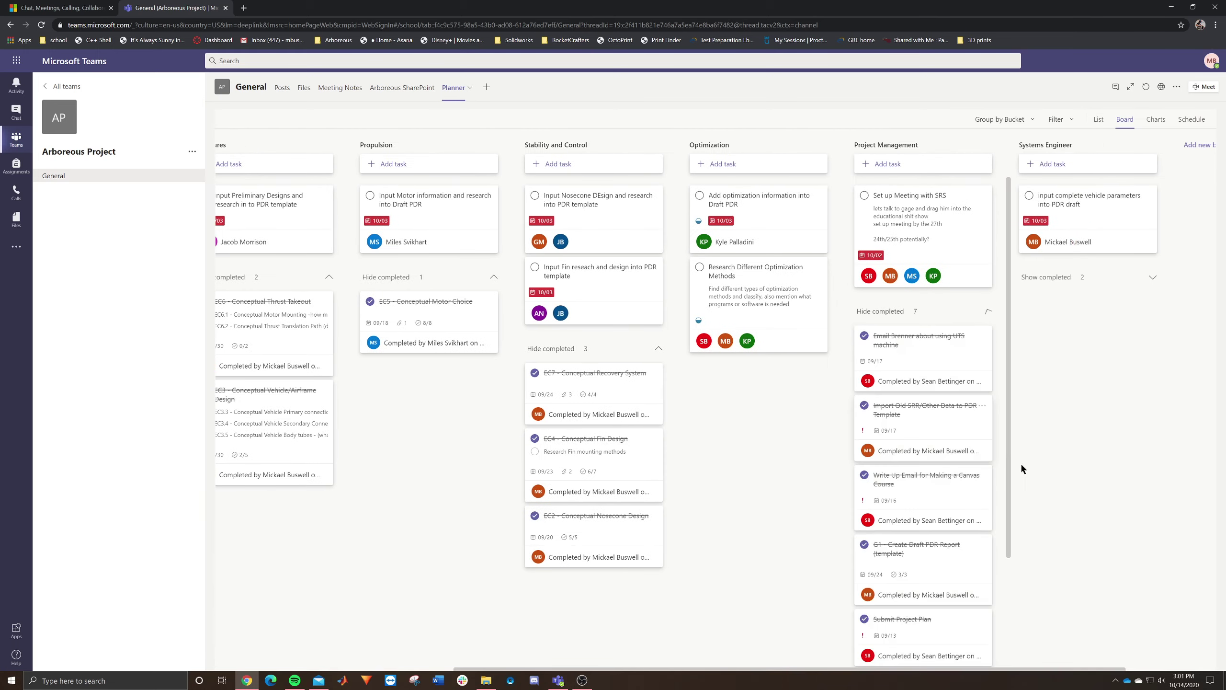
click(1090, 280)
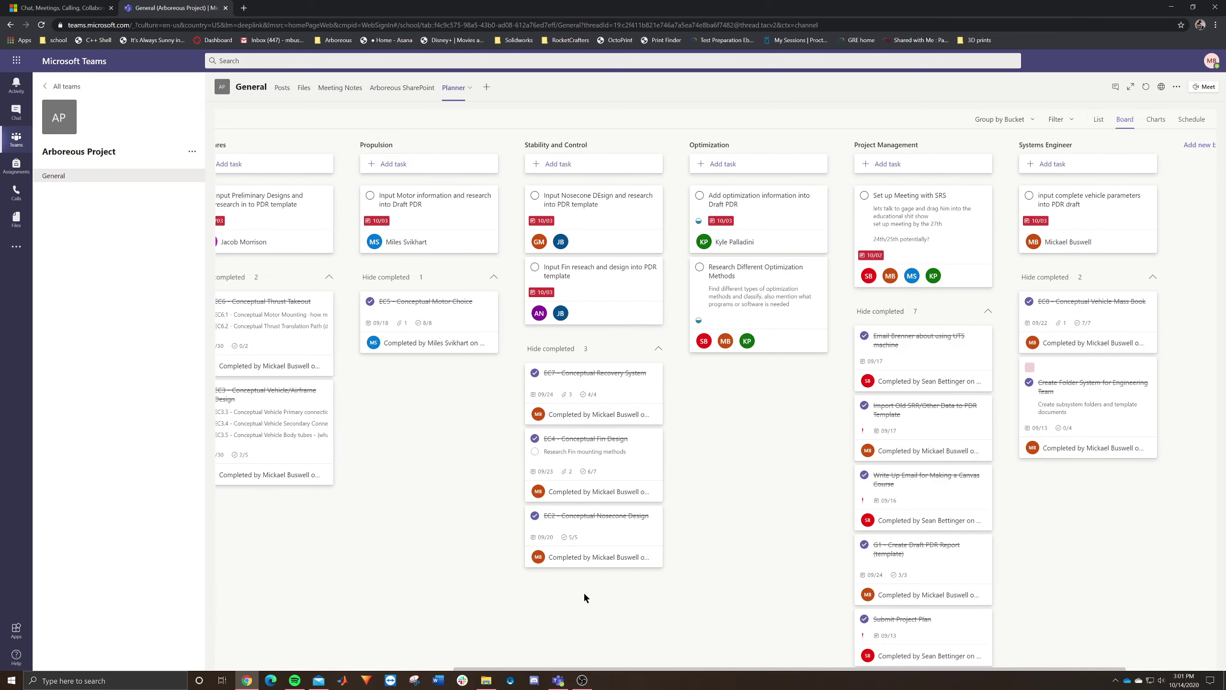
drag(637, 669, 400, 642)
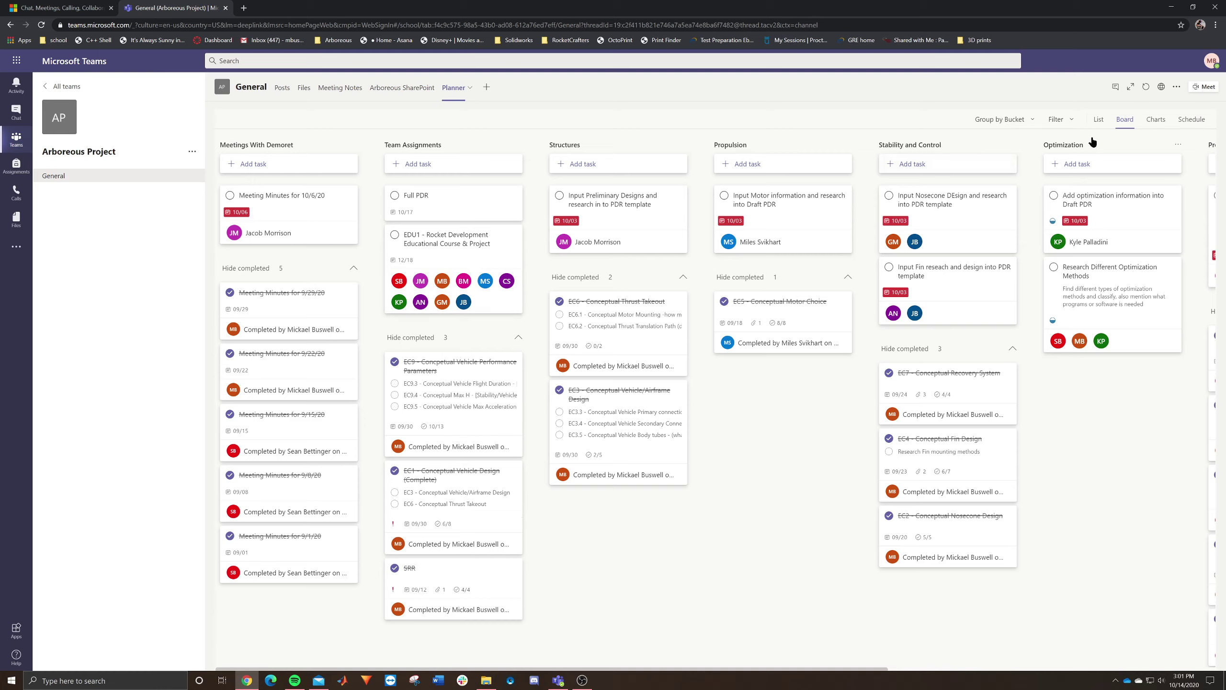
drag(534, 669, 907, 666)
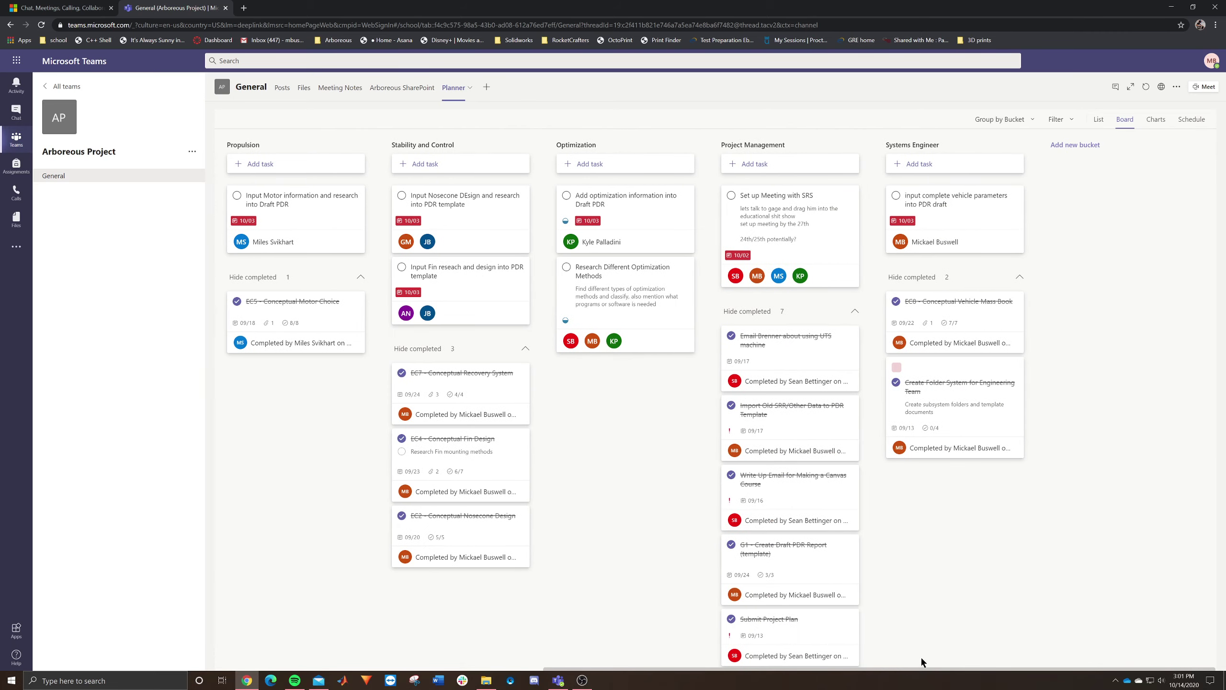
- Mark complete vehicle parameters, Set up Meeting with SRS and optimization information as done
click(897, 195)
click(731, 195)
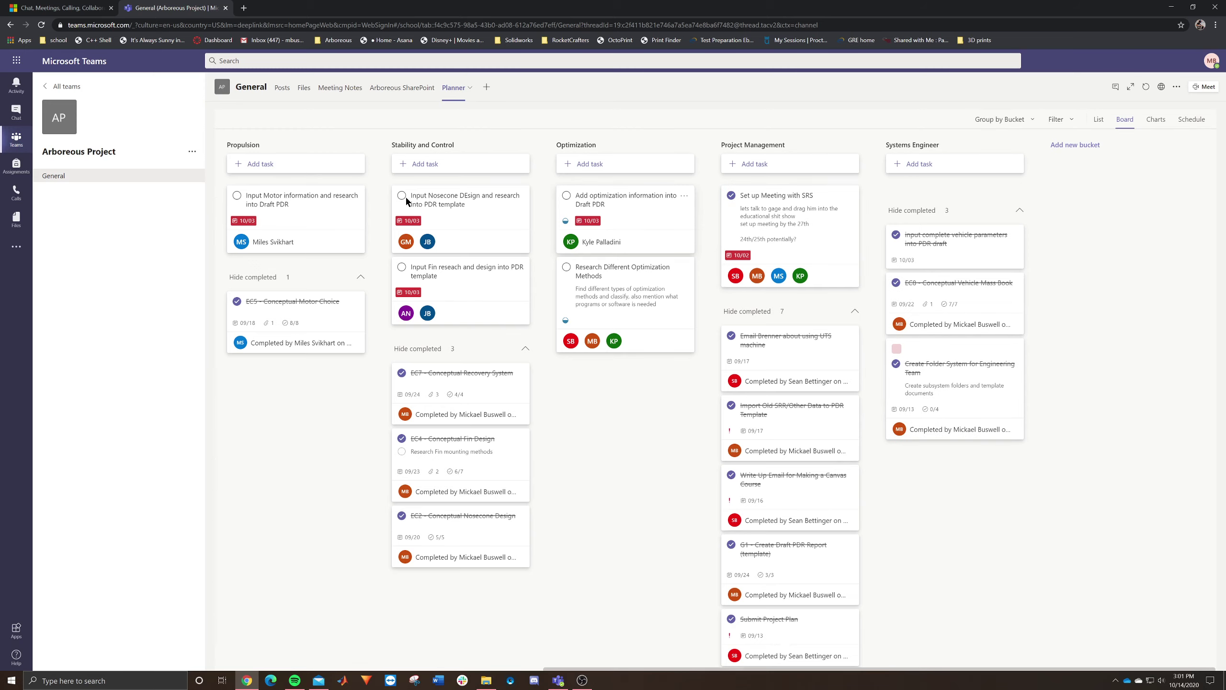
click(623, 199)
key(Escape)
click(566, 195)
- Mark nosecone design, fin research, motor information, preliminary designs and 10/6/20 minutes done
click(401, 195)
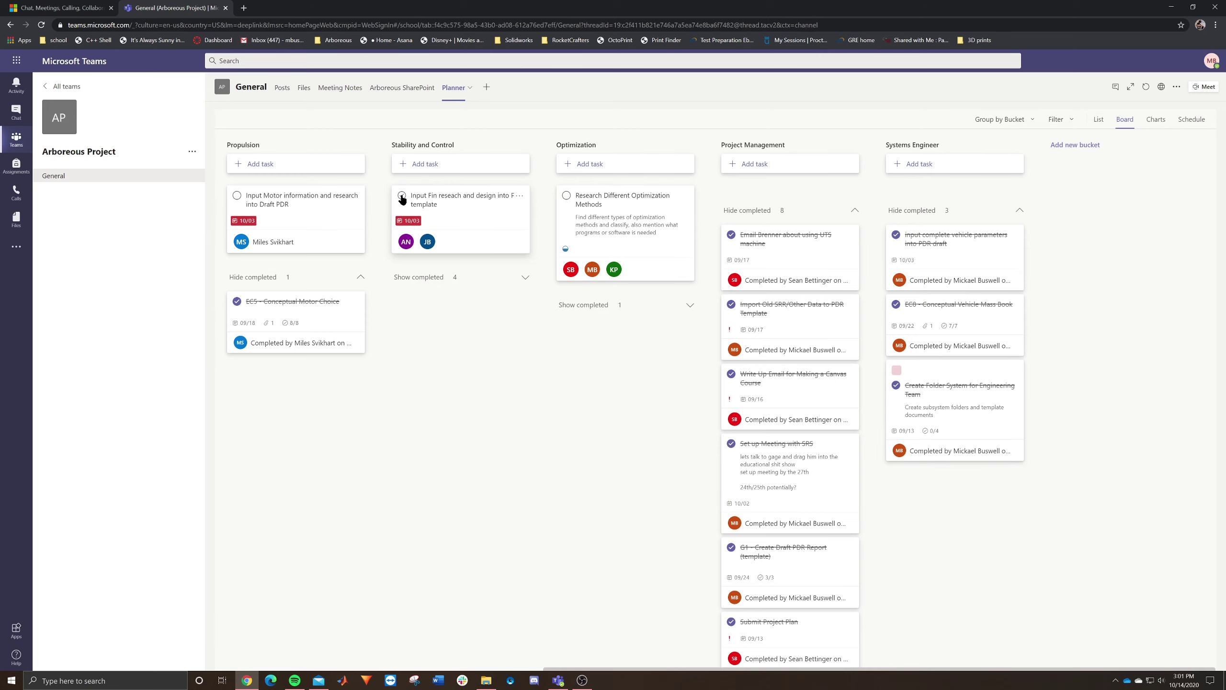
click(401, 195)
click(237, 195)
drag(652, 668, 325, 659)
click(559, 195)
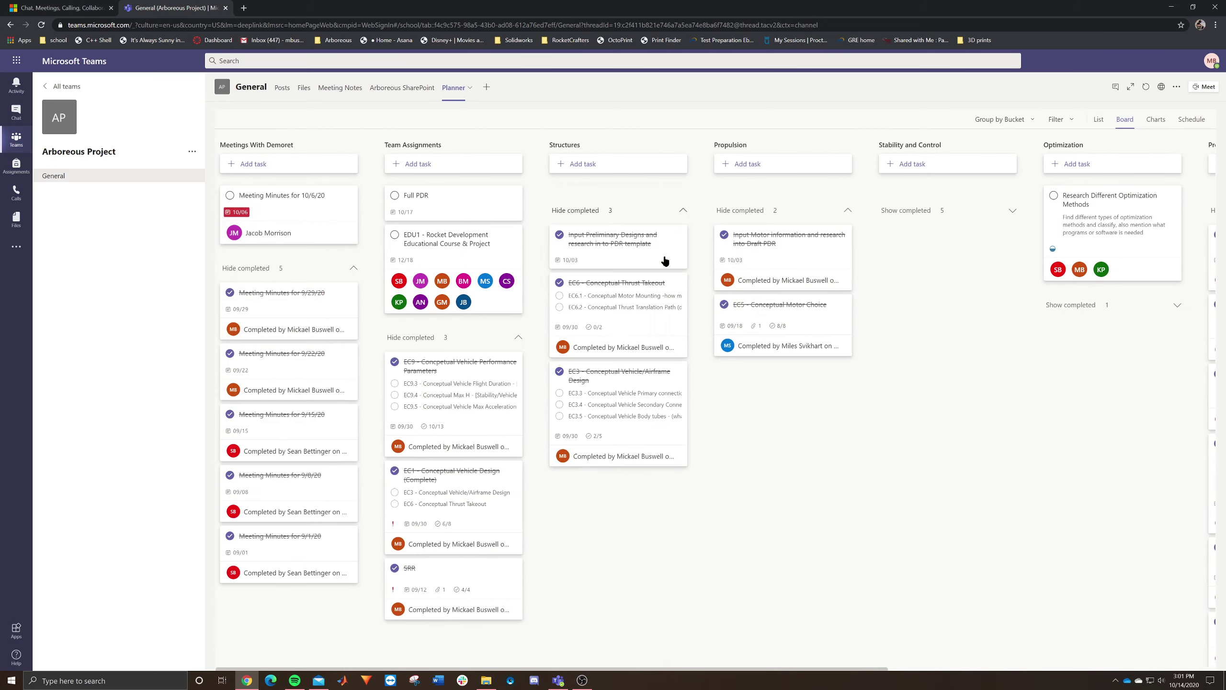
click(230, 195)
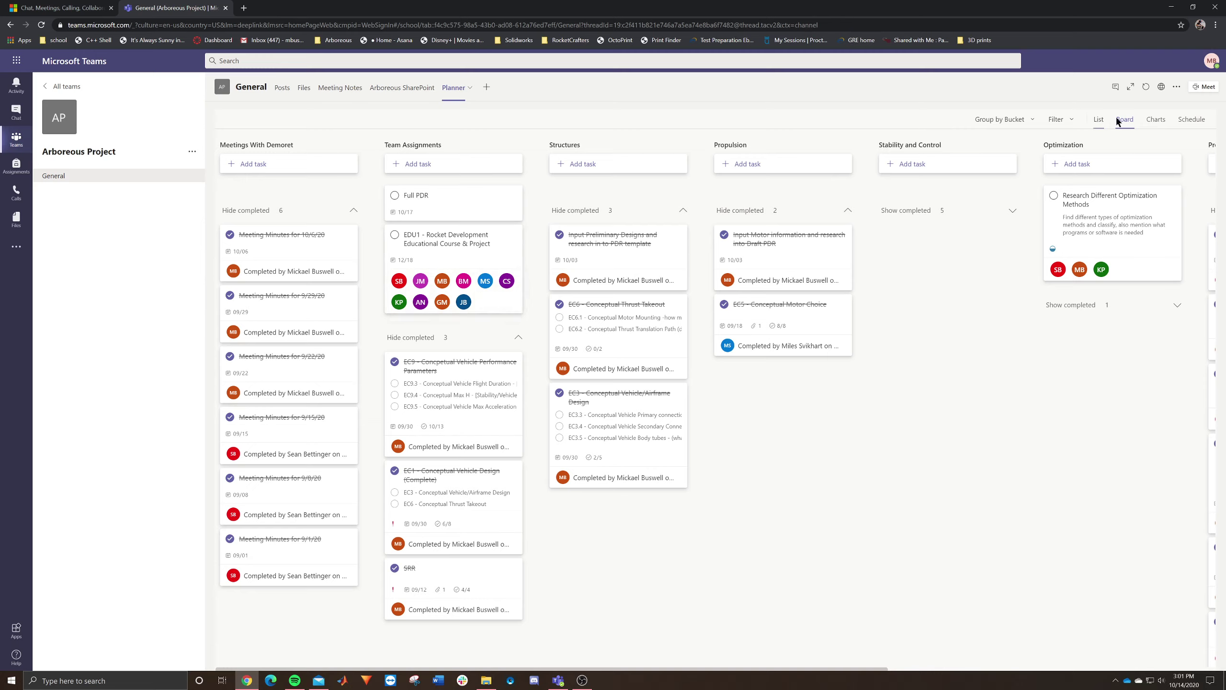
- Group by Progress, then Due date, then Bucket, and show Meetings With Demoret's completed tasks
click(1027, 119)
click(1014, 173)
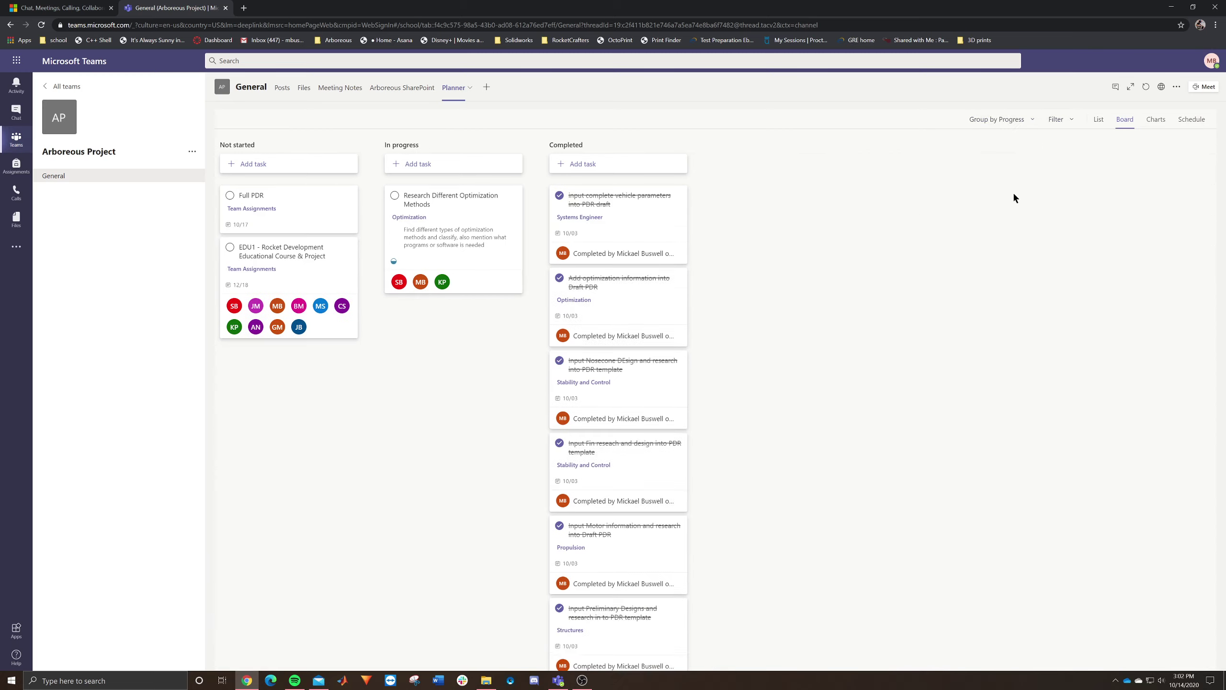
click(1024, 120)
click(1005, 189)
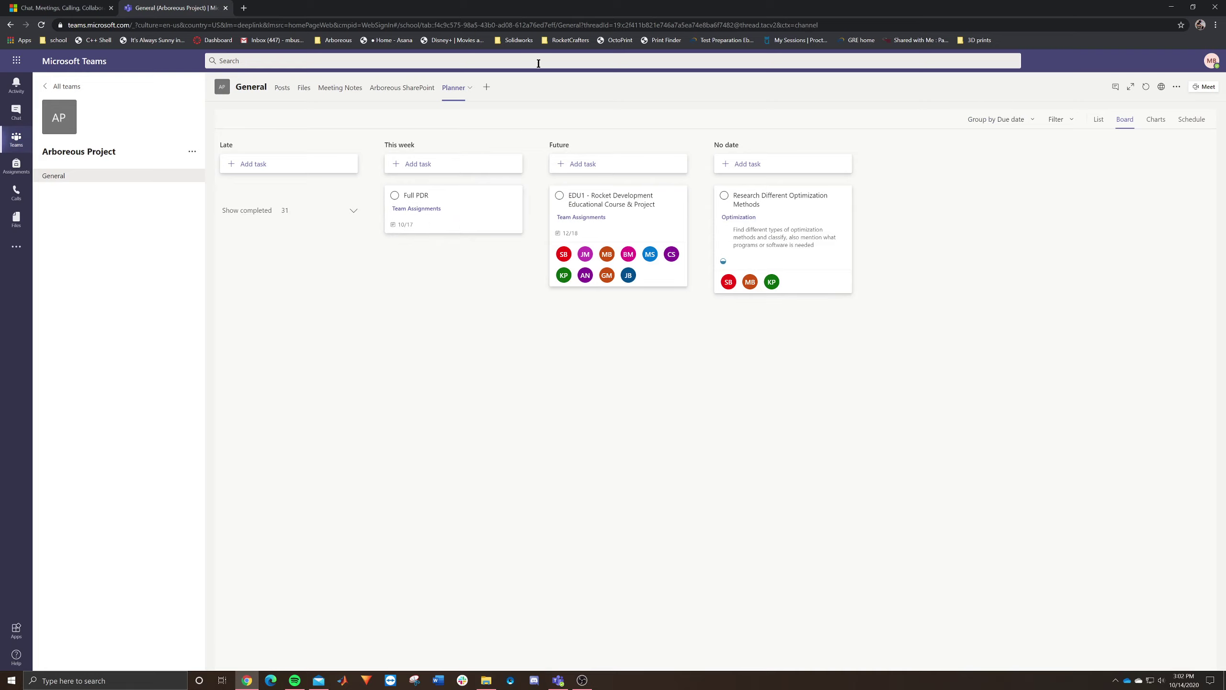
click(1009, 119)
click(986, 140)
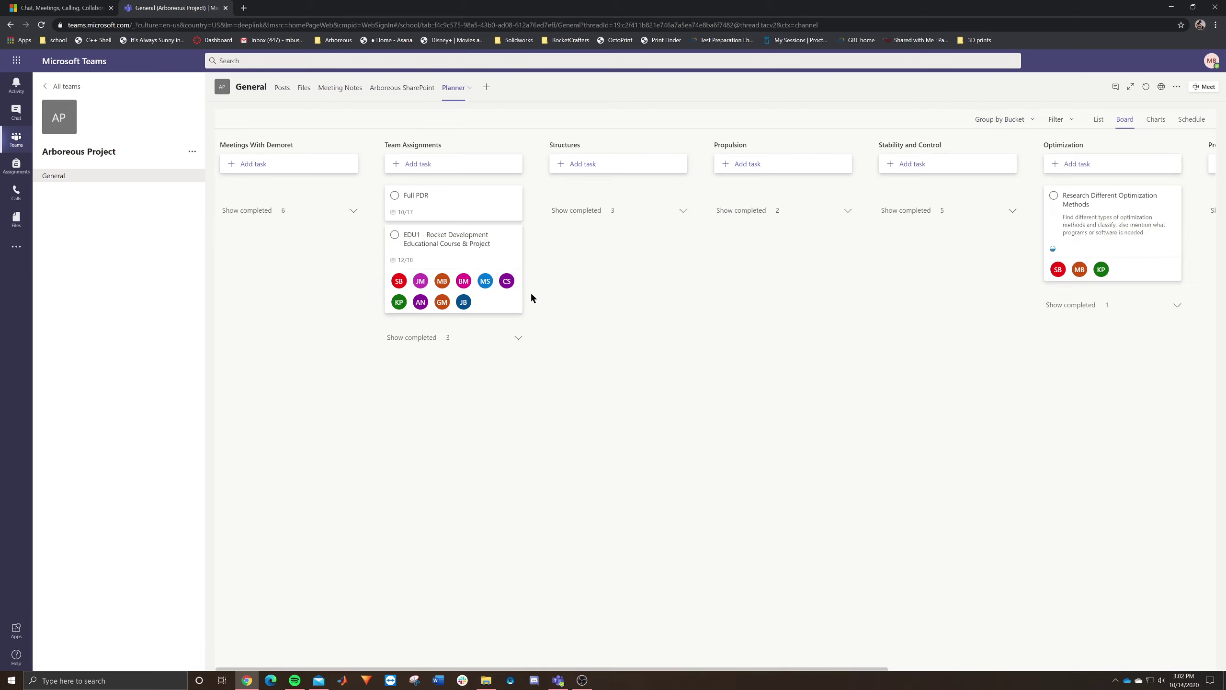
click(280, 212)
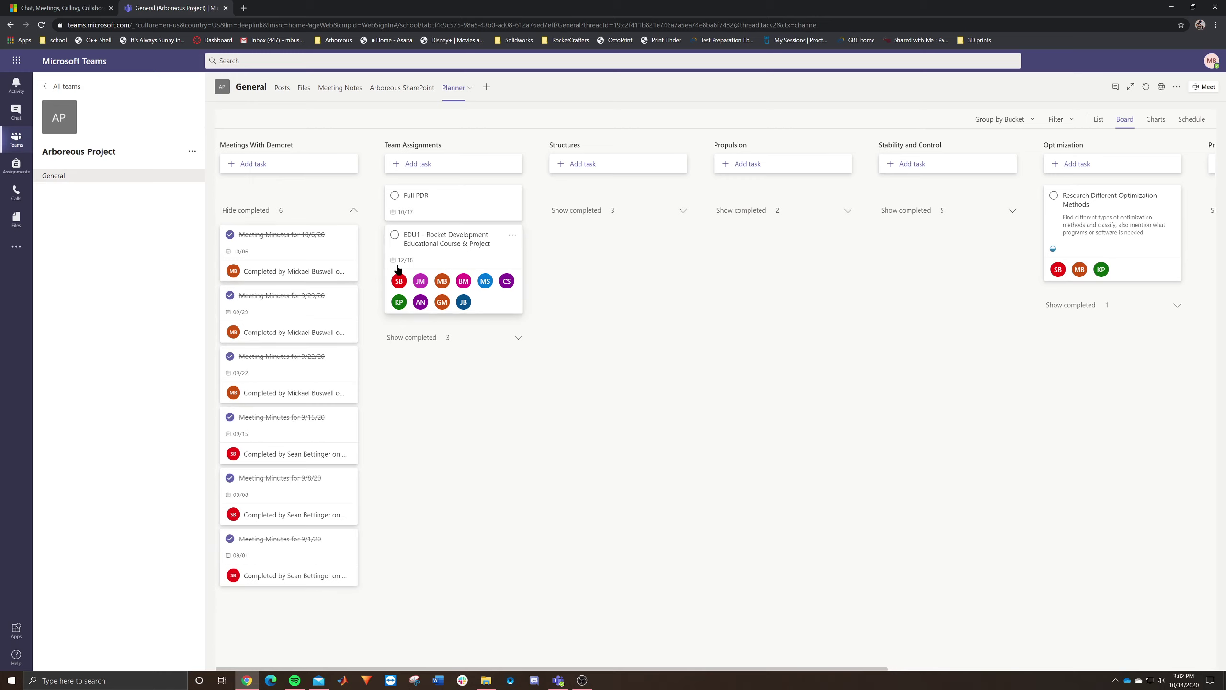
- Preview the EDU1 task, then reveal Team Assignments' completed tasks
click(434, 248)
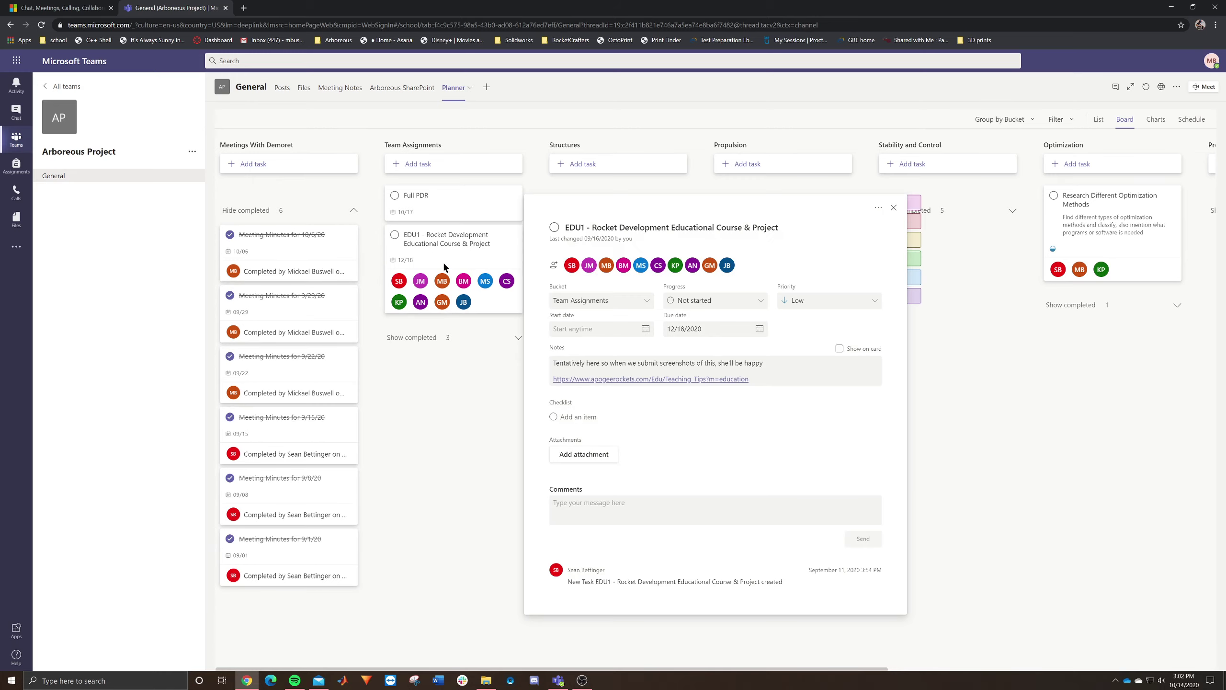
click(898, 214)
click(458, 340)
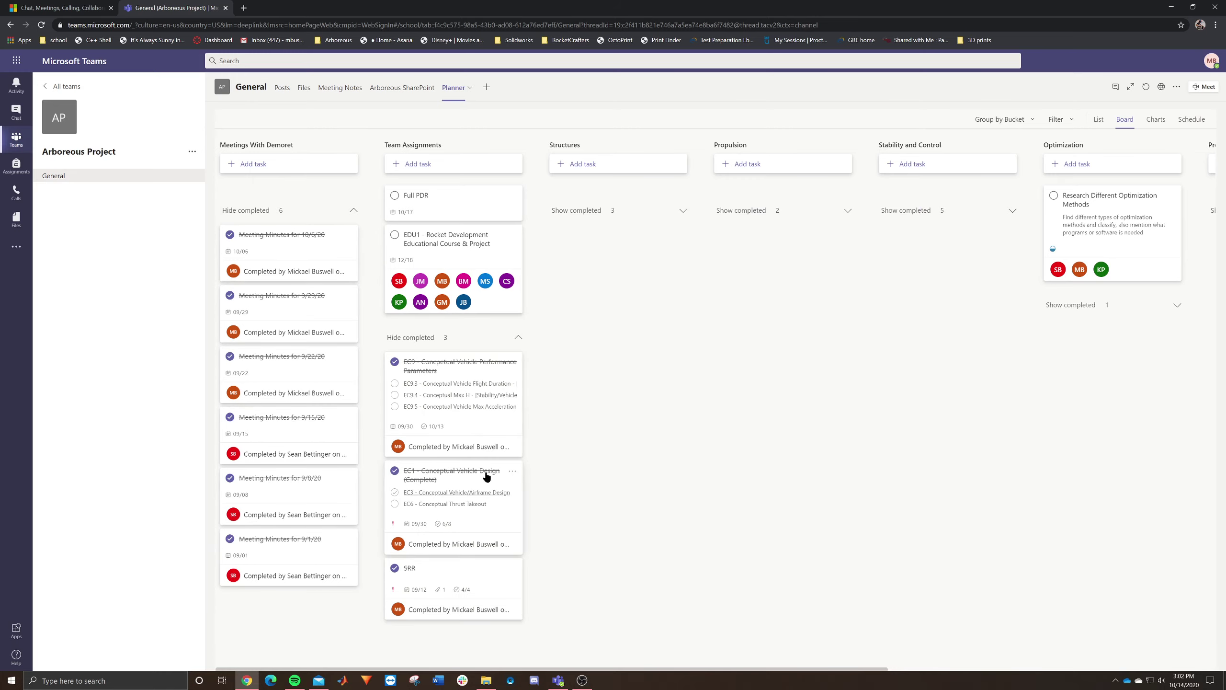
- Open EC9 - Conceptual Vehicle Performance Parameters and review its assignees
click(471, 390)
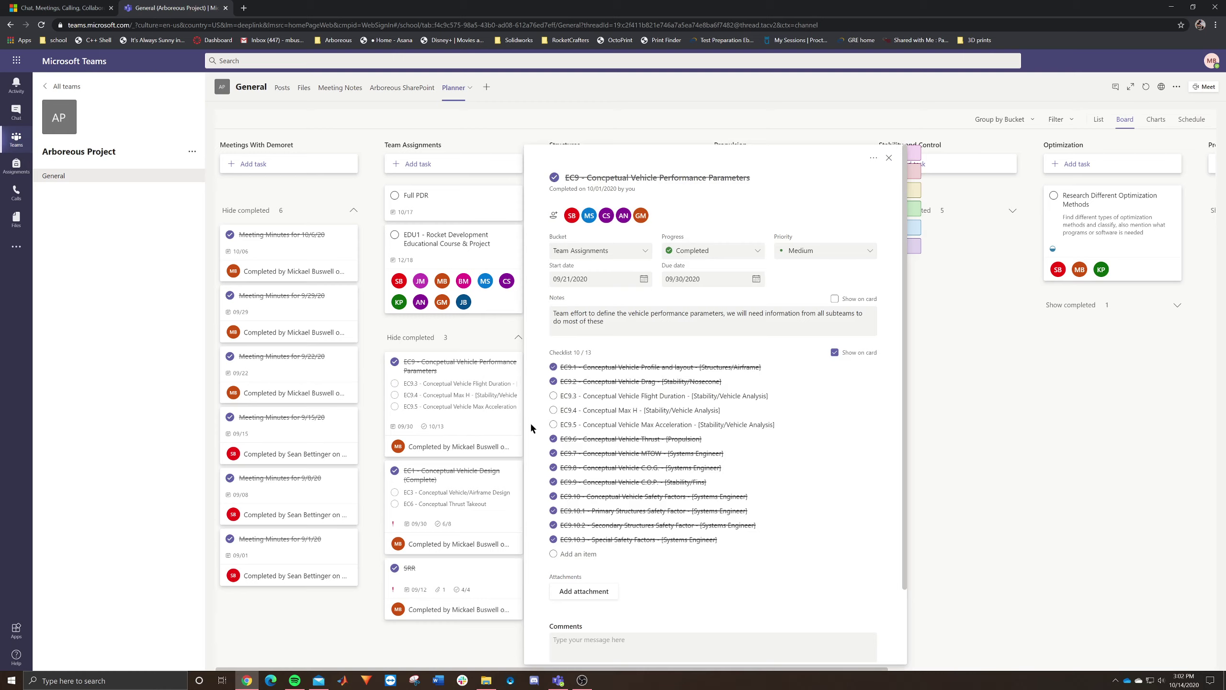
click(553, 217)
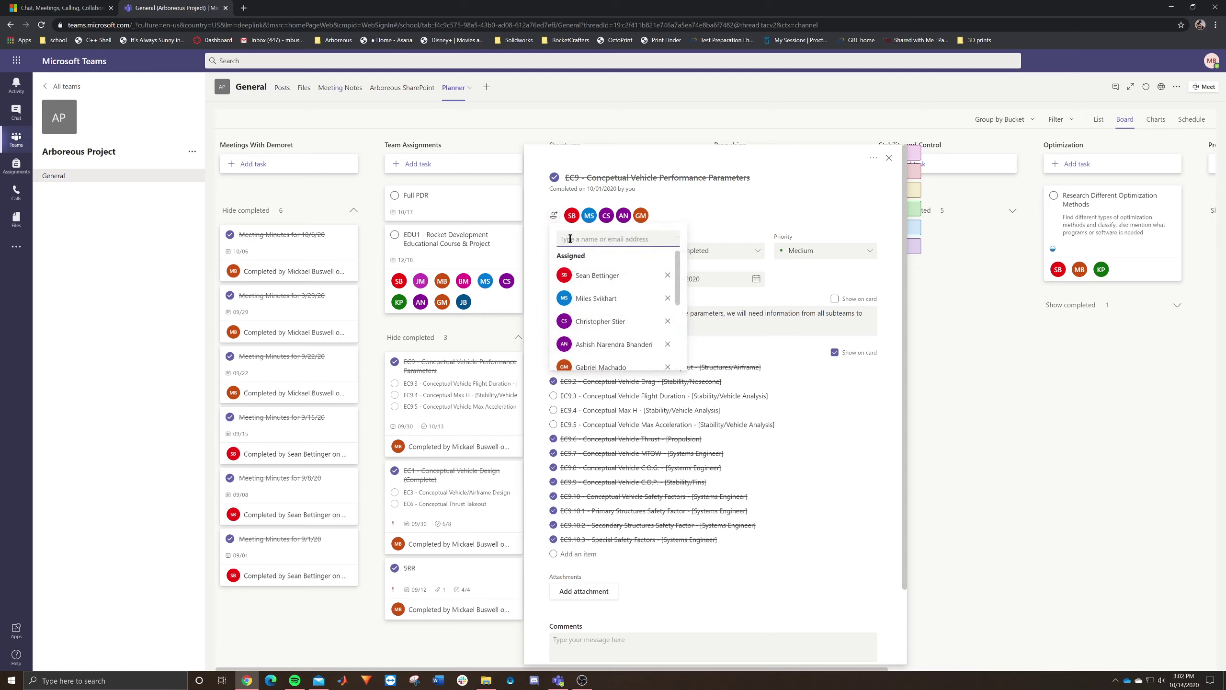
scroll(597, 312, down, 3)
scroll(597, 312, up, 3)
scroll(637, 299, down, 3)
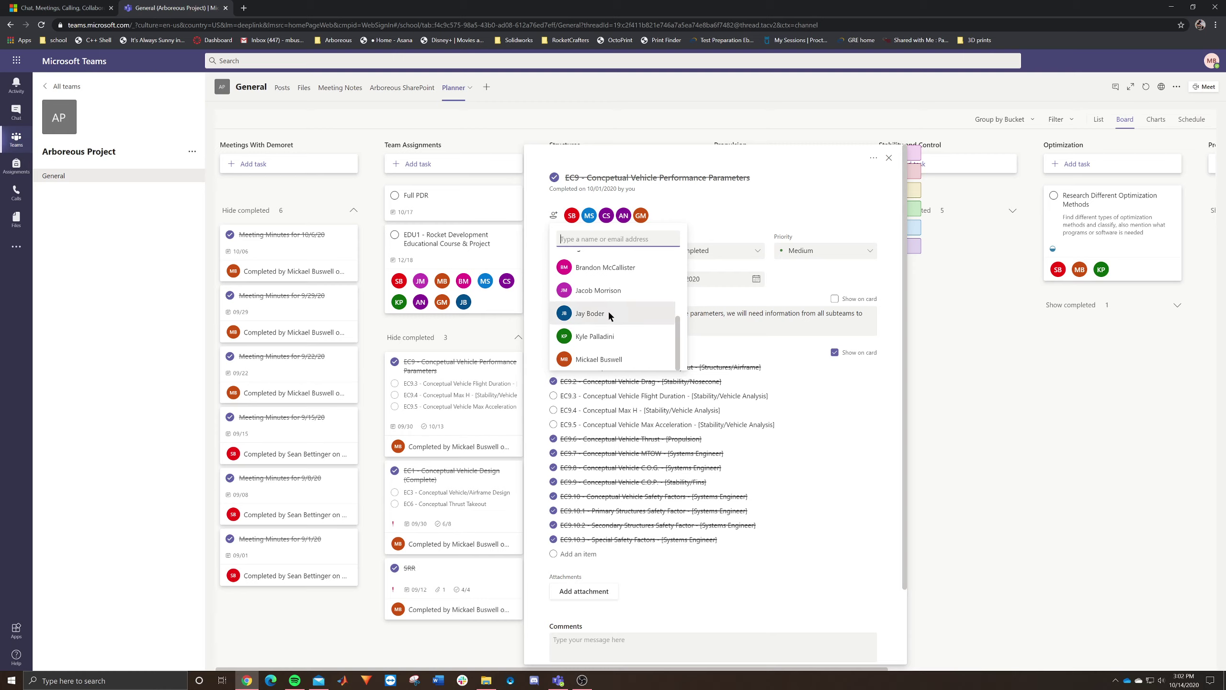
scroll(609, 313, up, 3)
click(748, 202)
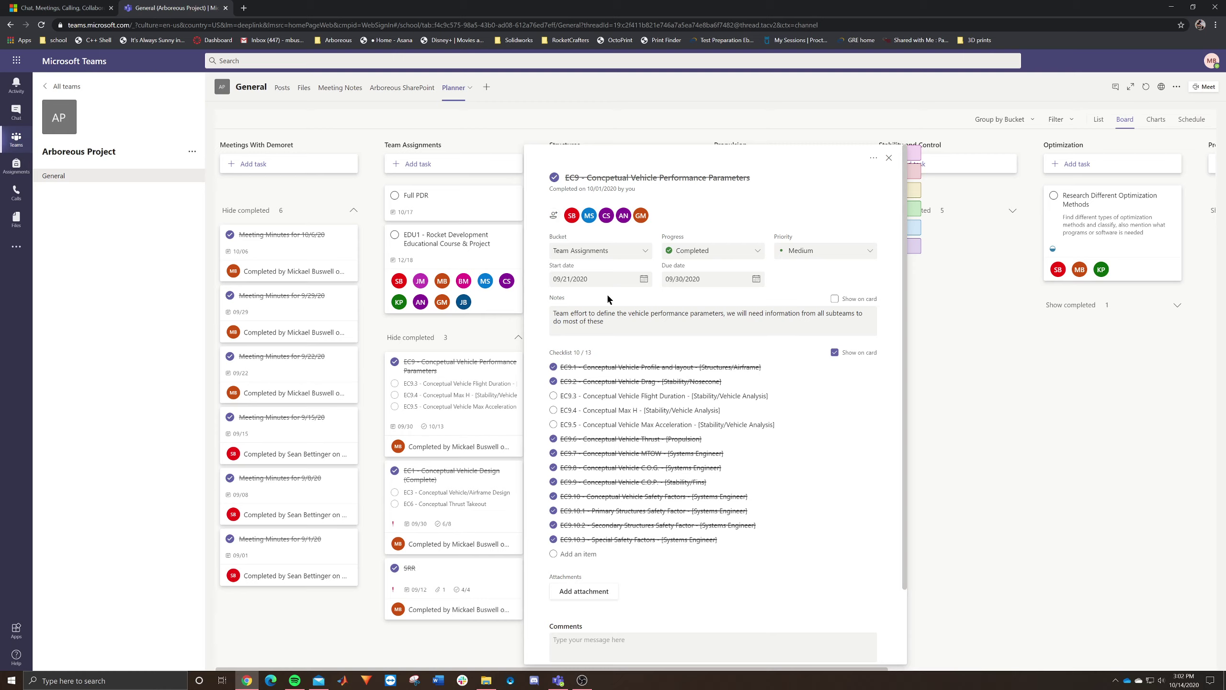
- Inspect EC9's progress and Medium priority options and its notes text
click(714, 250)
click(840, 251)
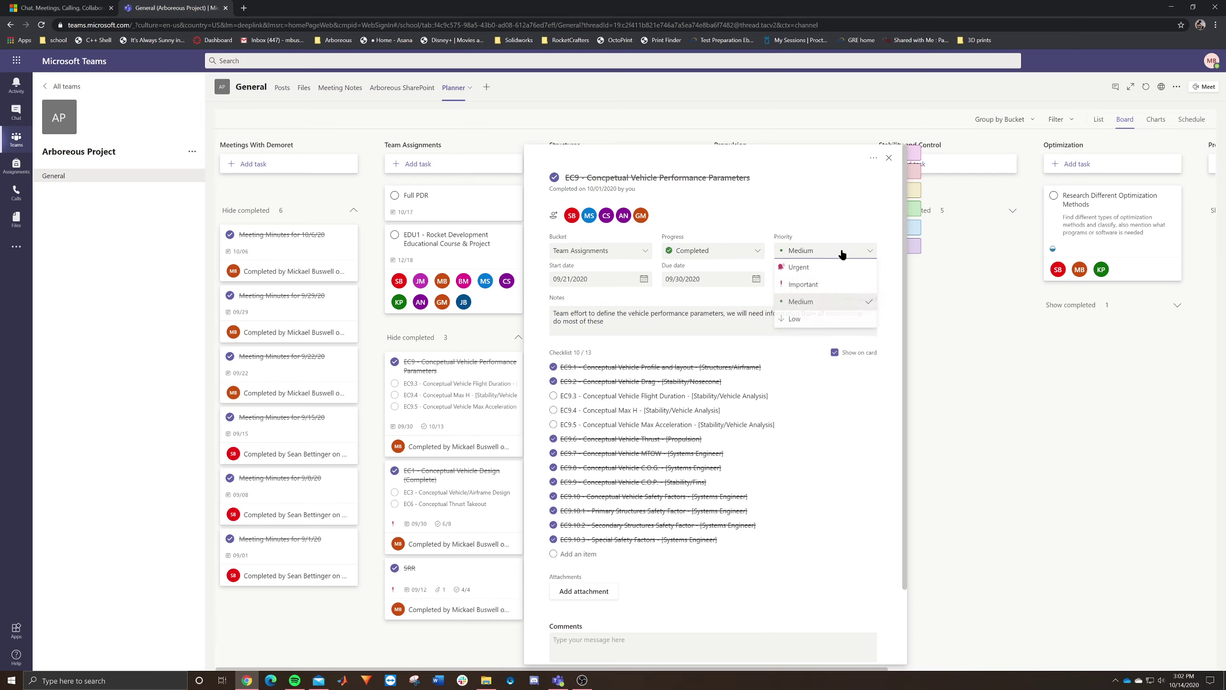
click(658, 332)
click(565, 319)
drag(630, 322, 552, 311)
click(642, 332)
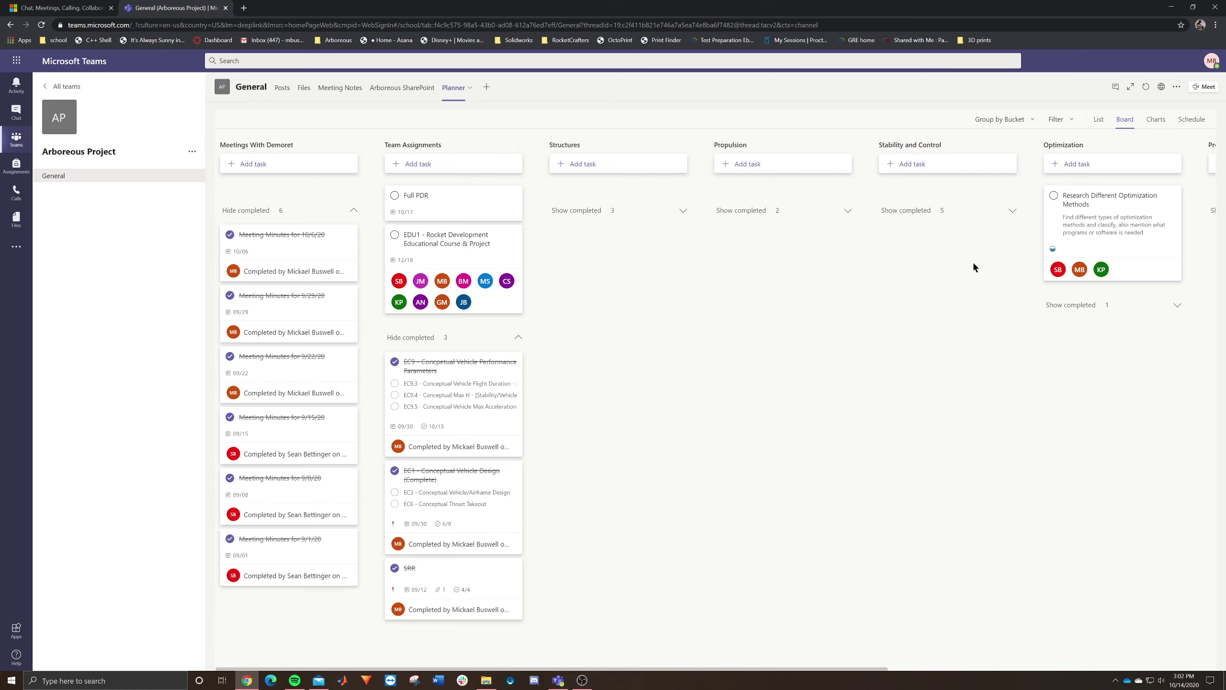
- Show Stability and Control's completed tasks and preview EC4 Conceptual Fin Design
click(888, 159)
click(917, 211)
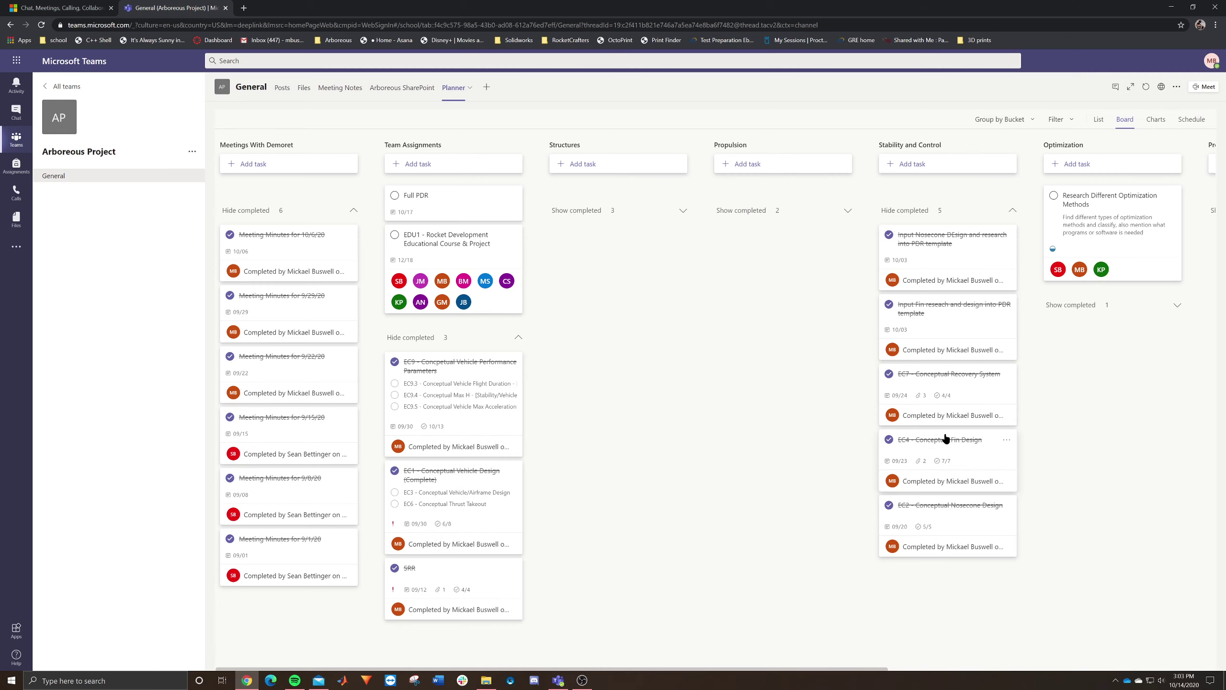
click(949, 461)
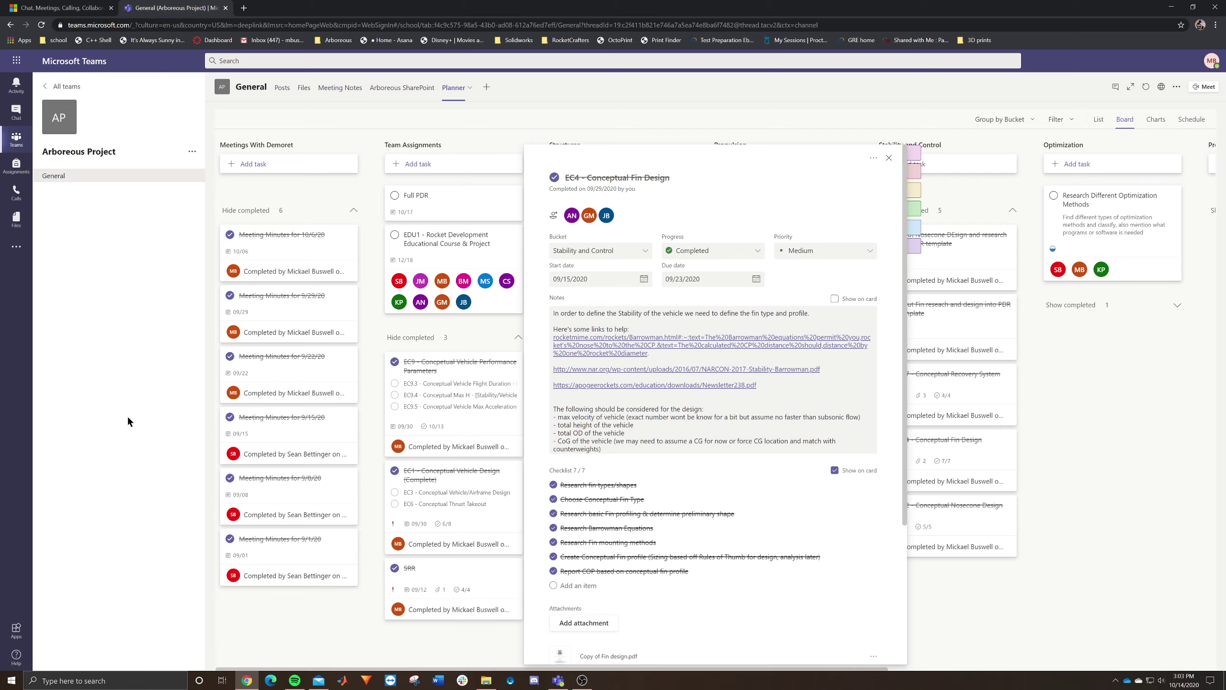
click(888, 158)
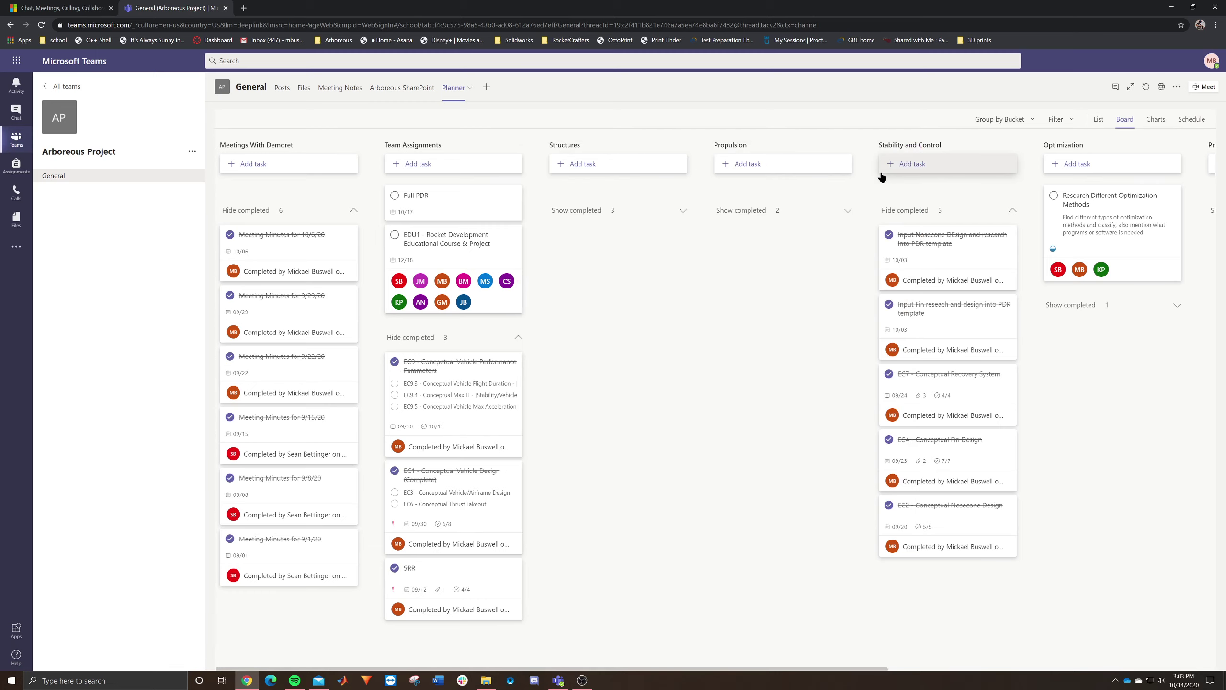
- Tick EC9.4, EC9.3 and EC9.5 so EC9's checklist reads 13/13
click(441, 395)
click(436, 378)
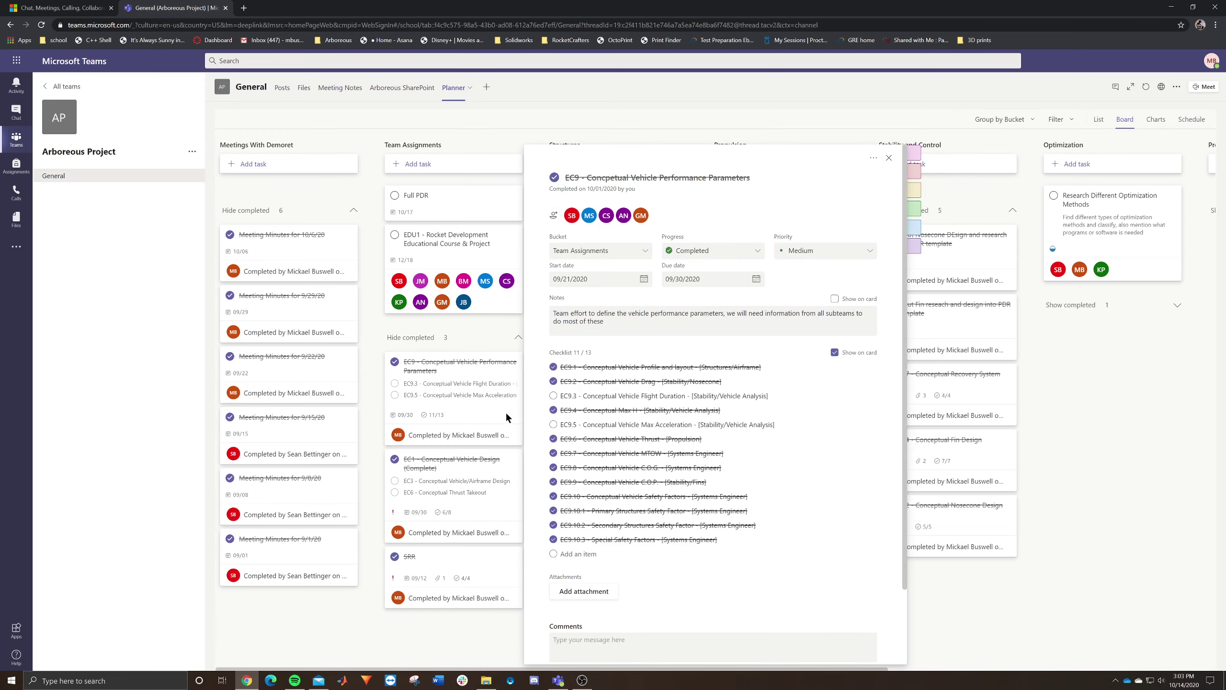
click(554, 395)
click(553, 424)
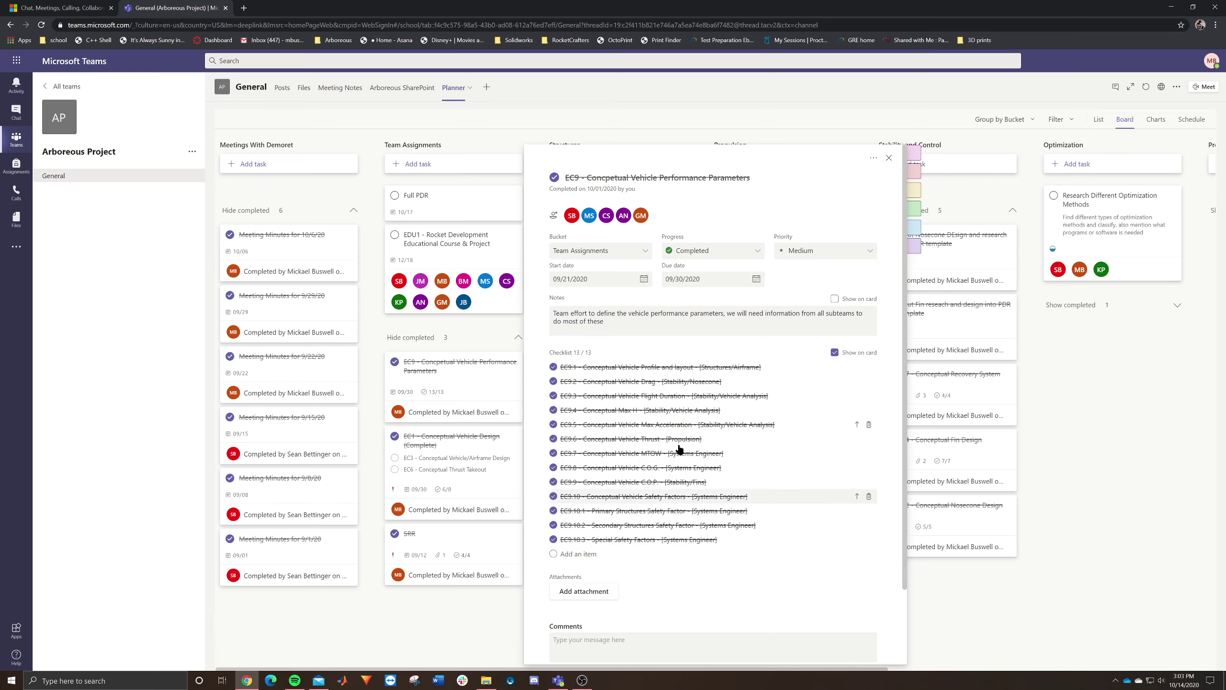
click(888, 157)
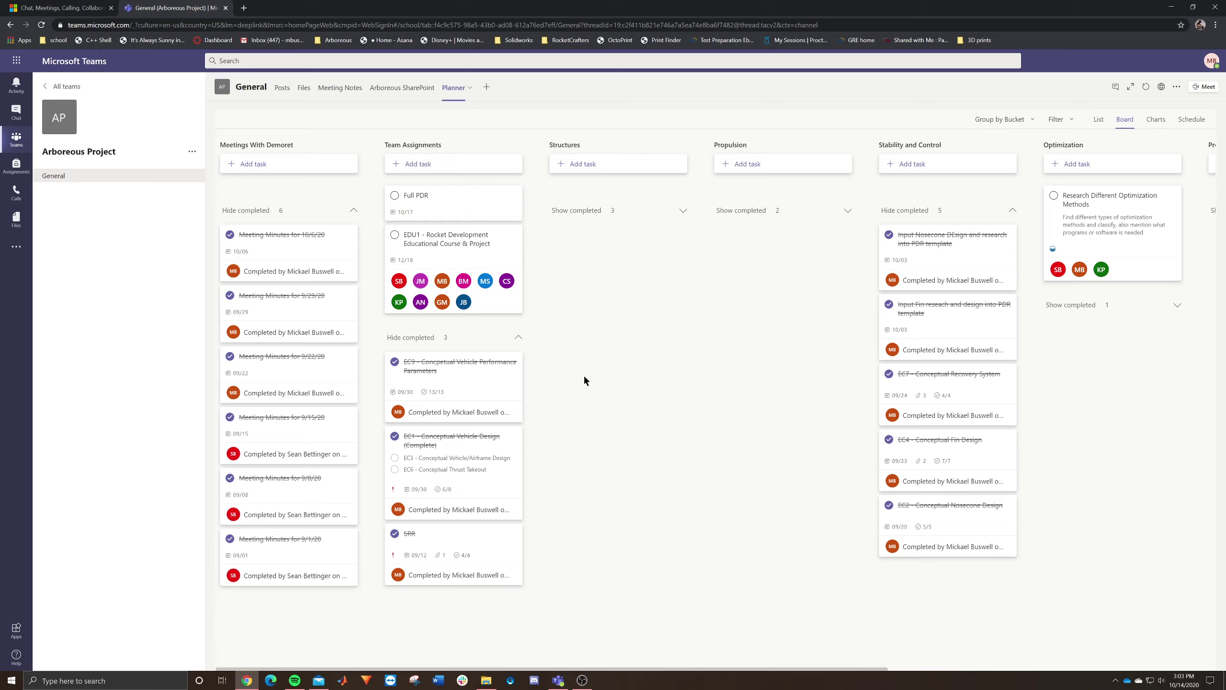
- Collapse the completed lists of Team Assignments, Meetings With Demoret, Stability and Control, and Optimization
click(424, 338)
click(276, 213)
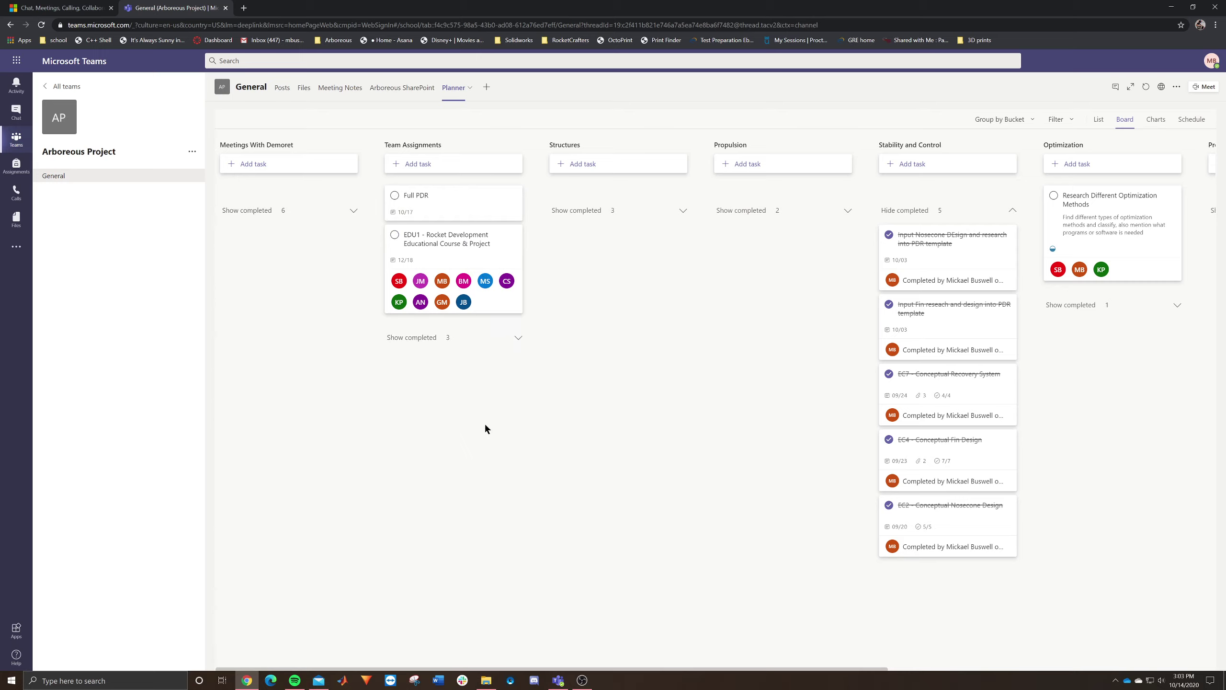
click(911, 211)
click(1097, 306)
click(1127, 297)
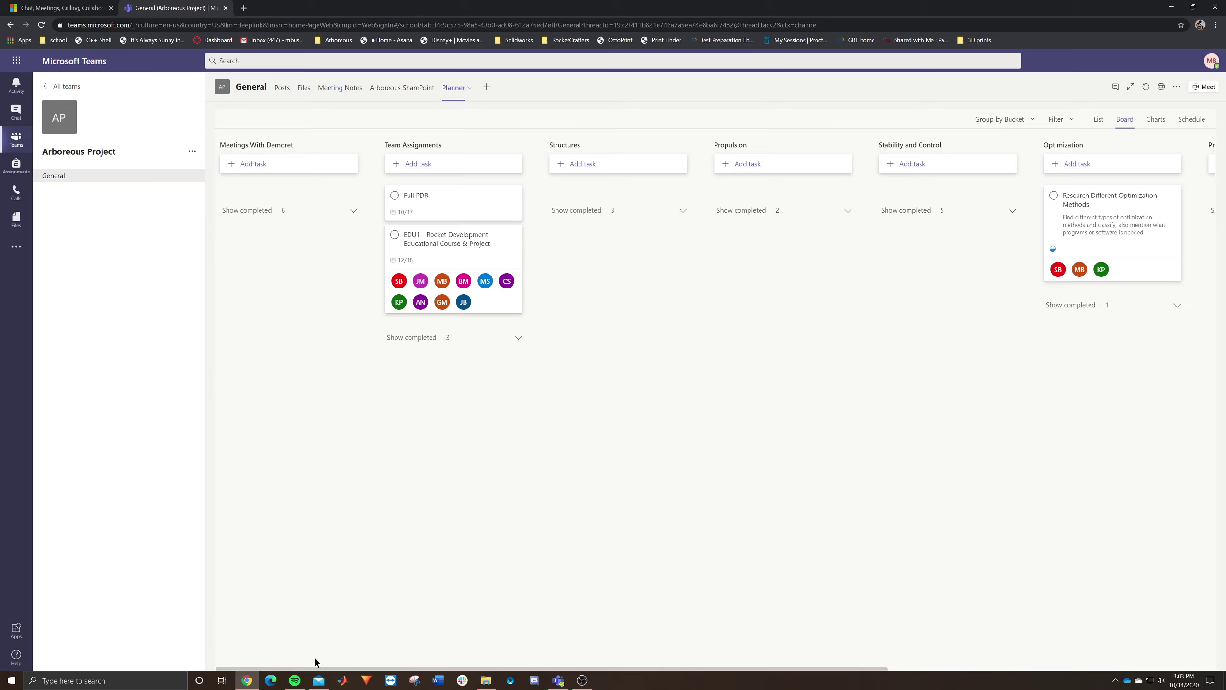
drag(350, 660, 280, 593)
drag(515, 669, 285, 588)
- Add a 'Test' task to Meetings With Demoret, due October 14 and assigned to a team member
click(267, 170)
text(Test)
click(267, 223)
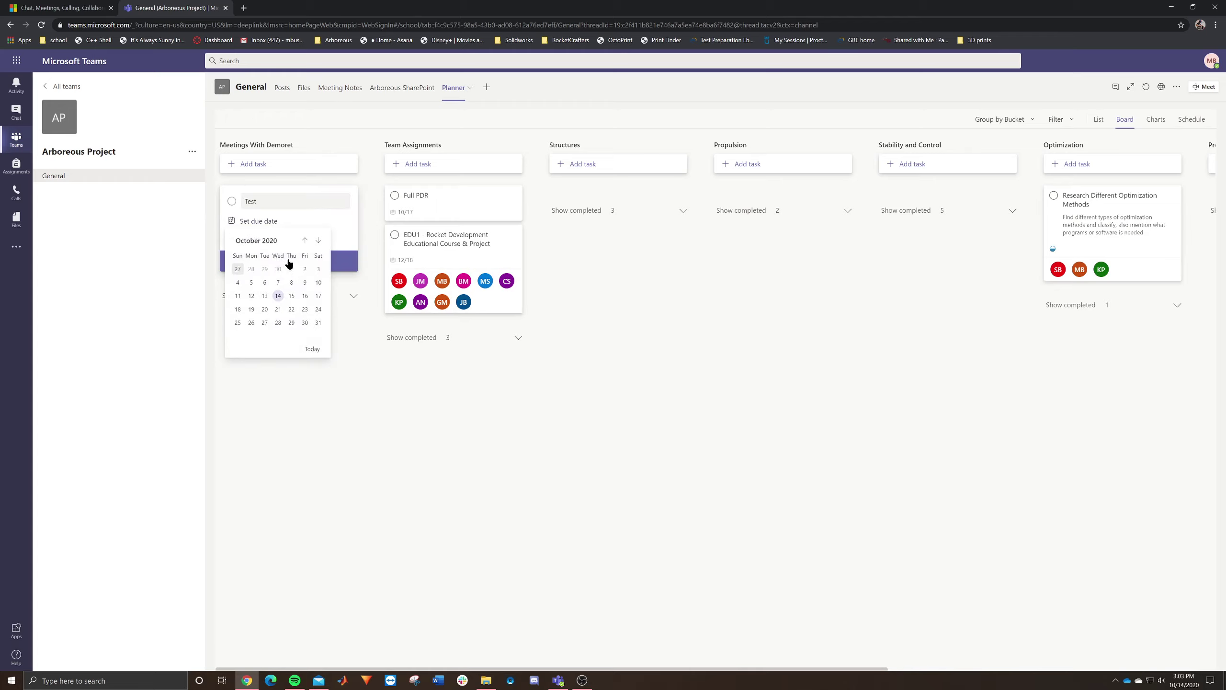
click(289, 301)
click(249, 237)
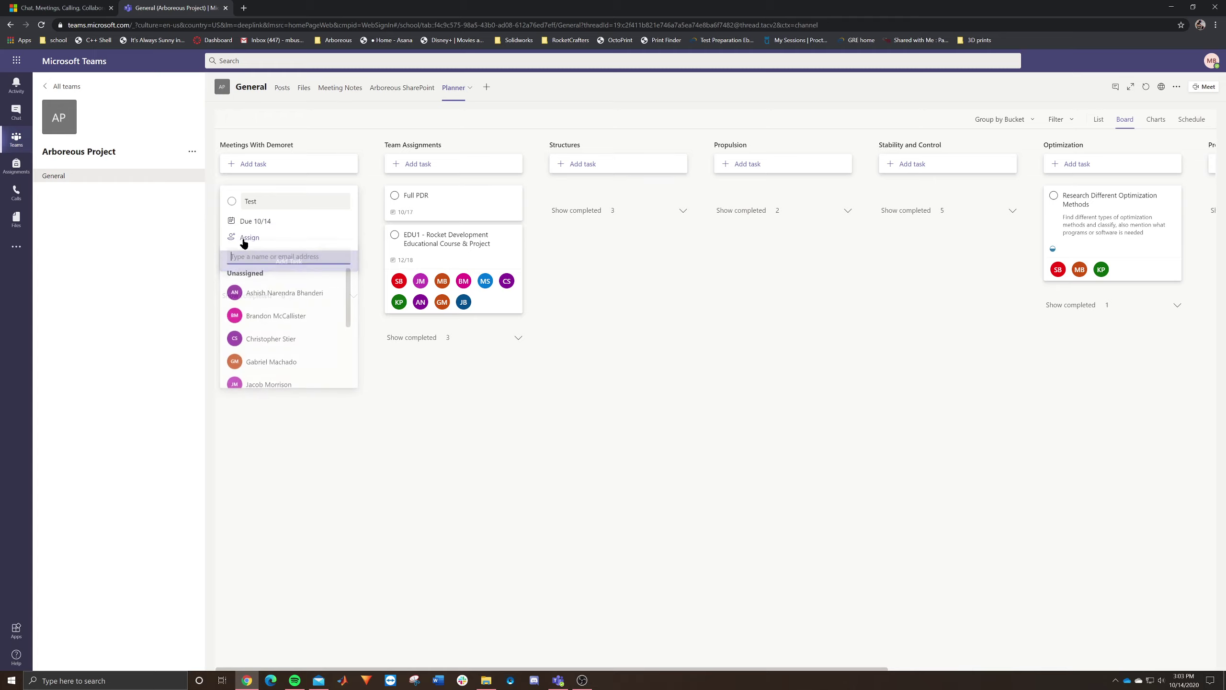
scroll(274, 334, down, 2)
click(278, 340)
click(315, 224)
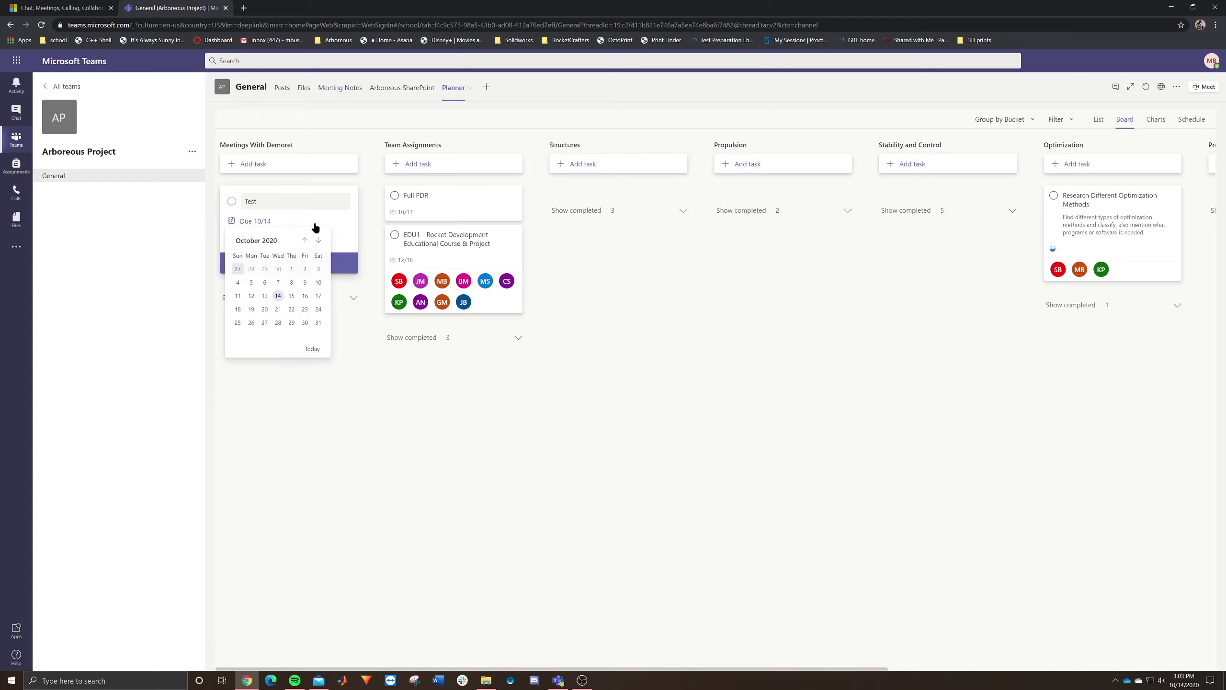
click(315, 223)
click(295, 264)
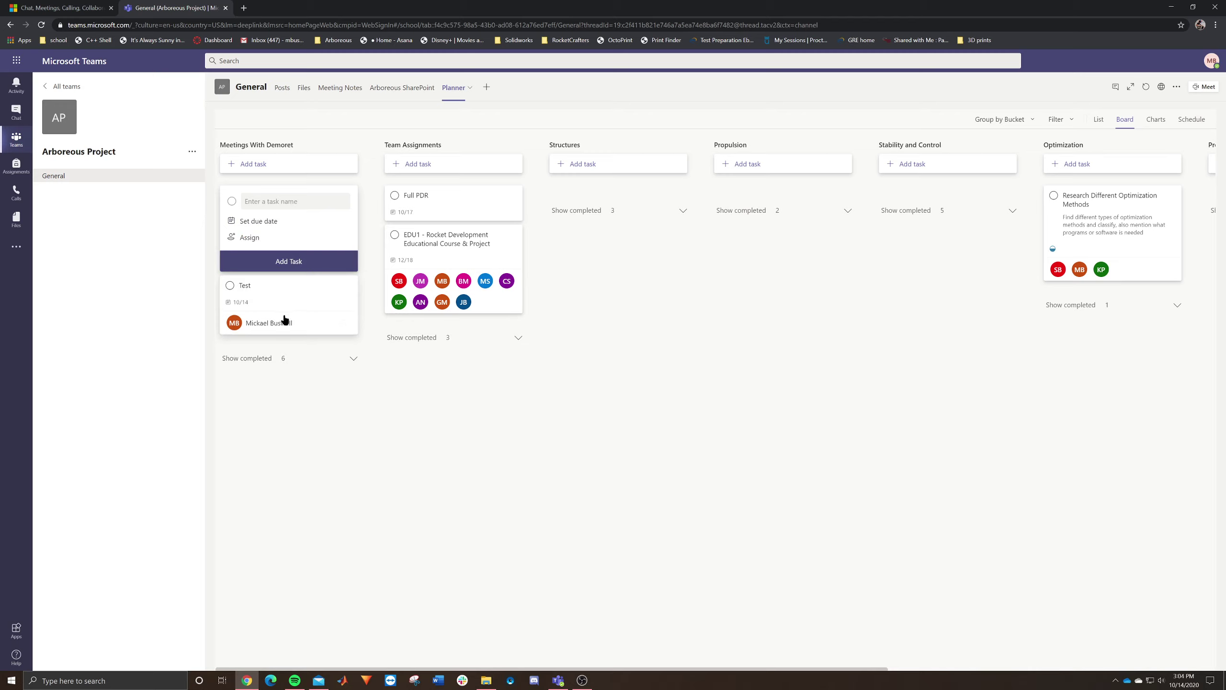
click(364, 376)
- Open the Test task's details, click into its notes, then close the panel
click(305, 210)
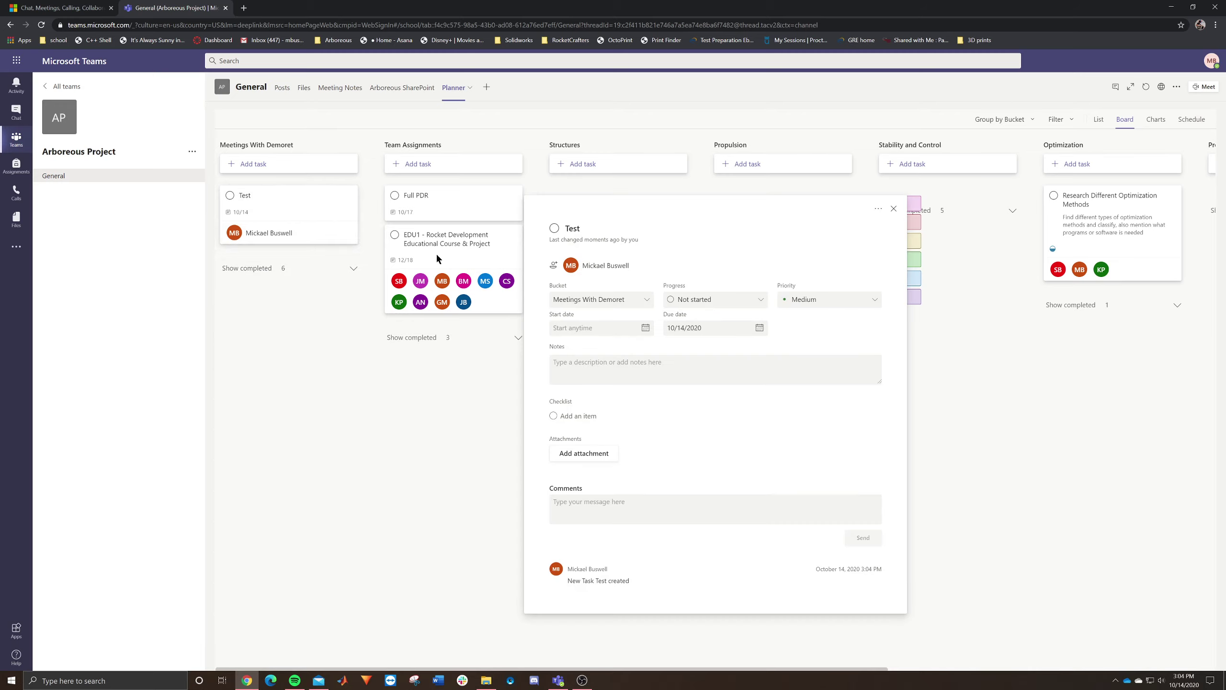
click(590, 358)
click(894, 209)
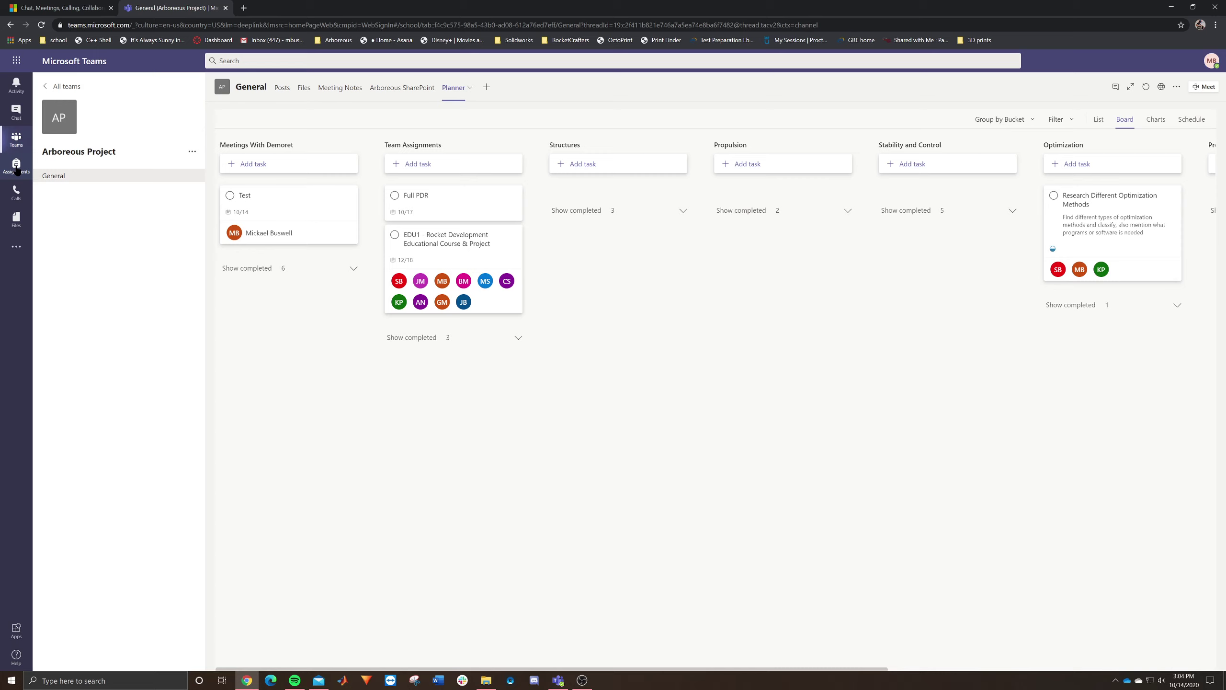
- In Chat, start a new one-to-one draft conversation with a teammate added by name
click(16, 113)
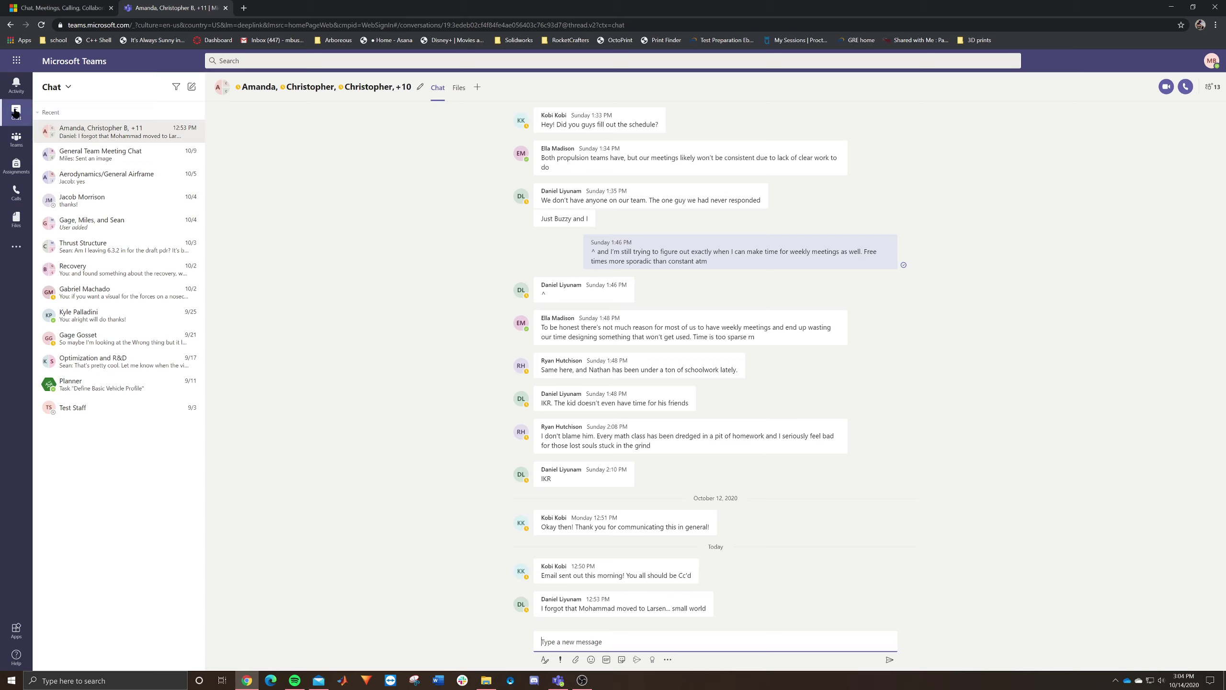
click(191, 90)
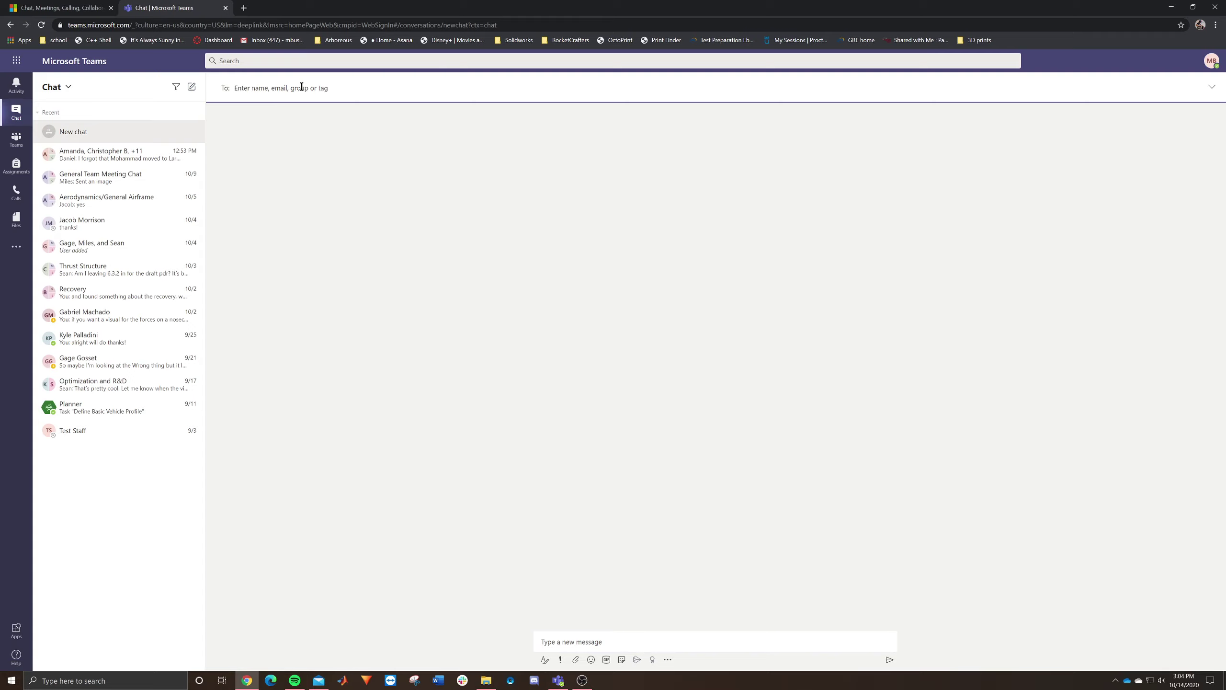
text(sean)
key(Return)
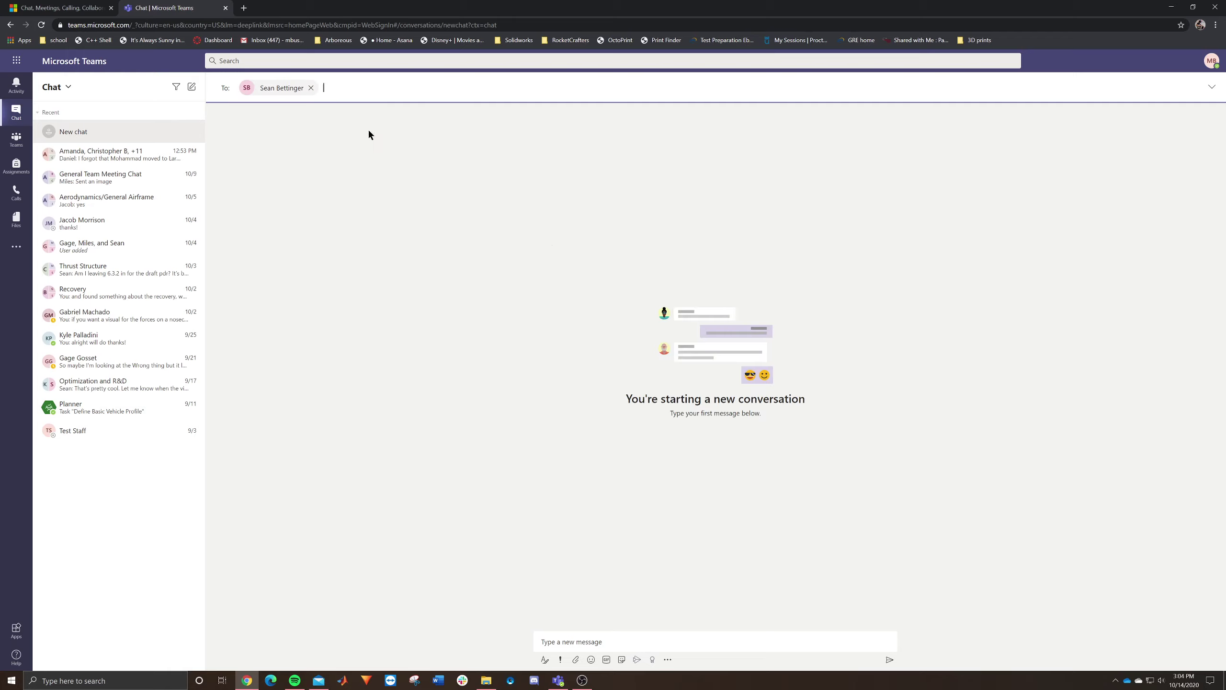
click(601, 640)
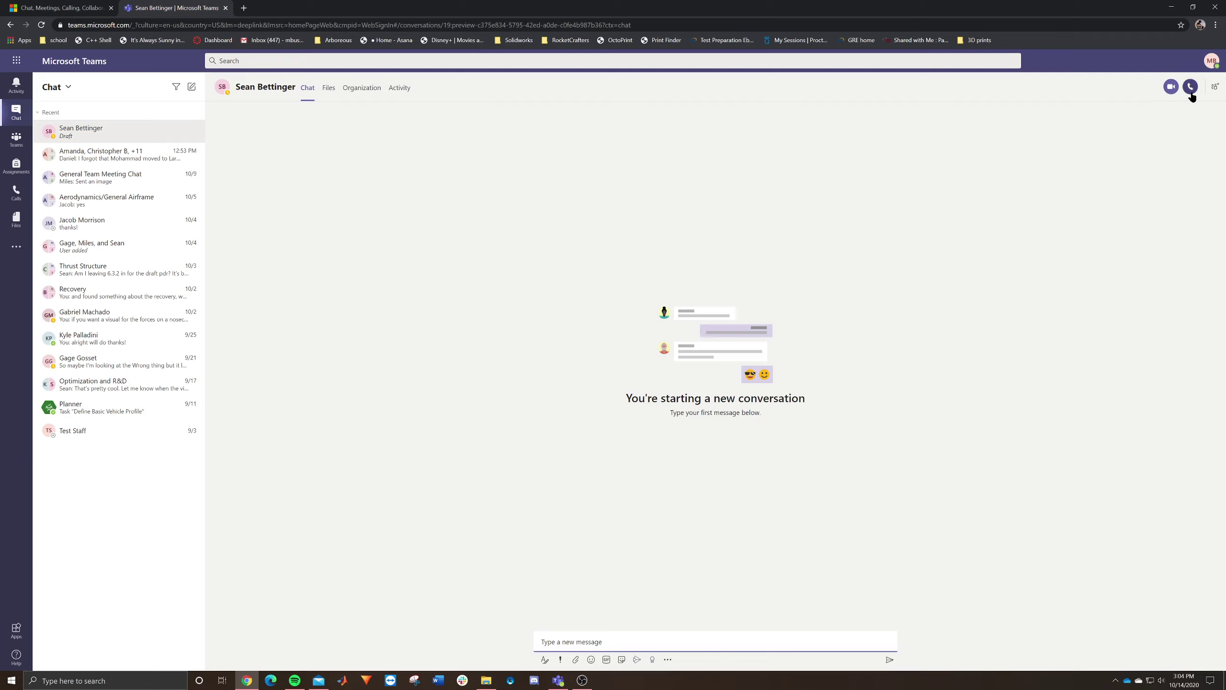
- Open the large group chat and review its thirteen-member participant list
click(112, 159)
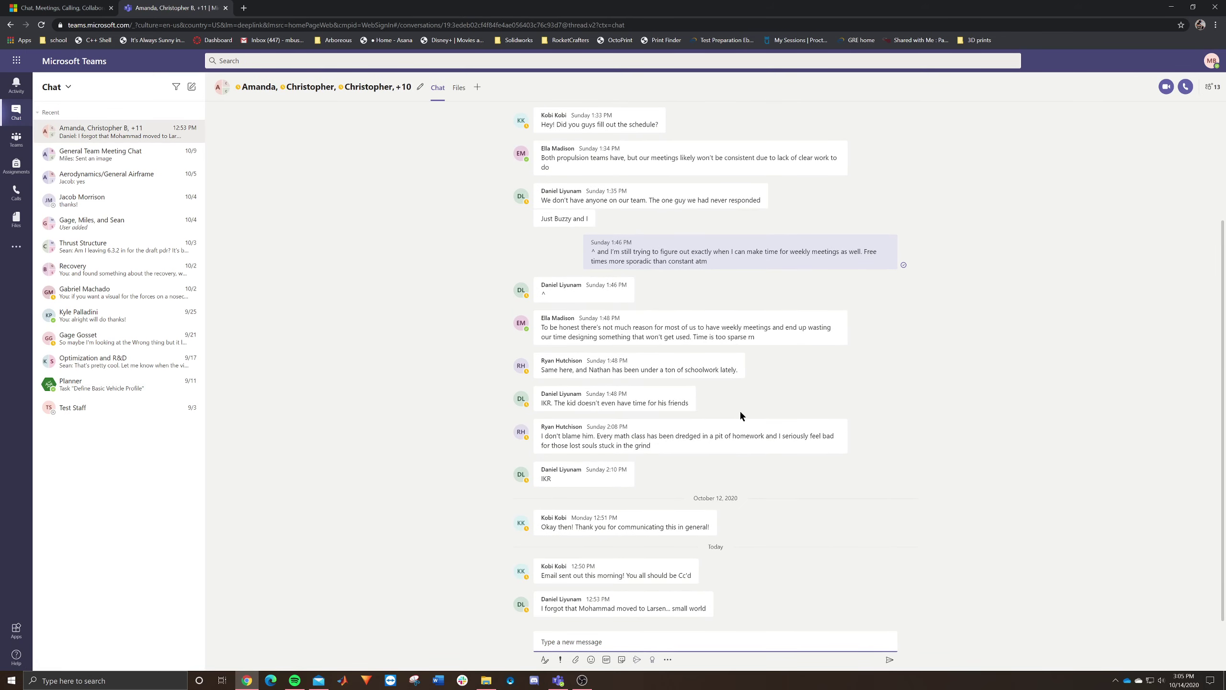
click(1214, 88)
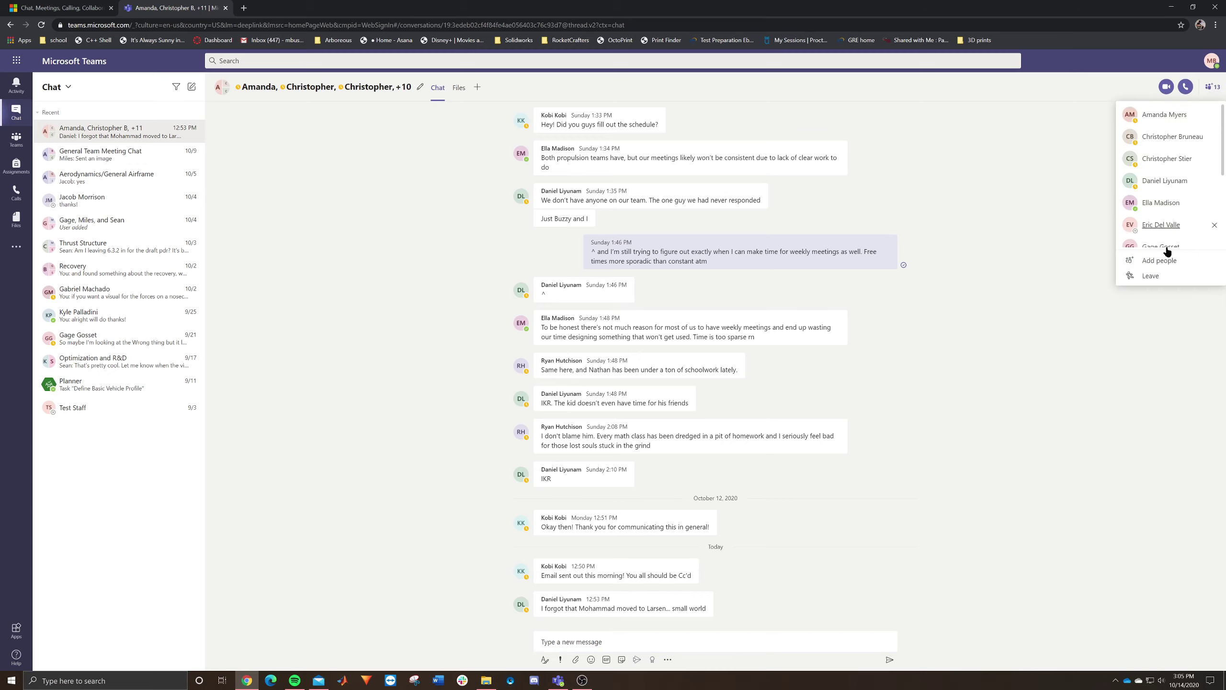
scroll(1153, 241, down, 1)
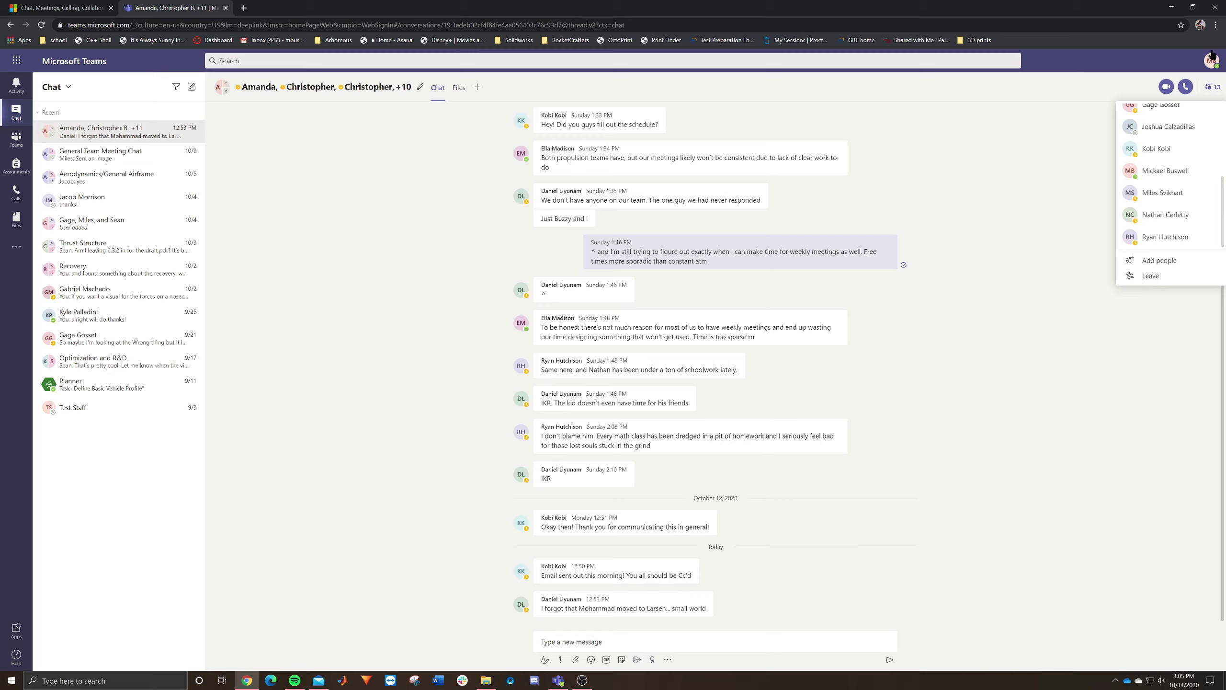
click(1043, 127)
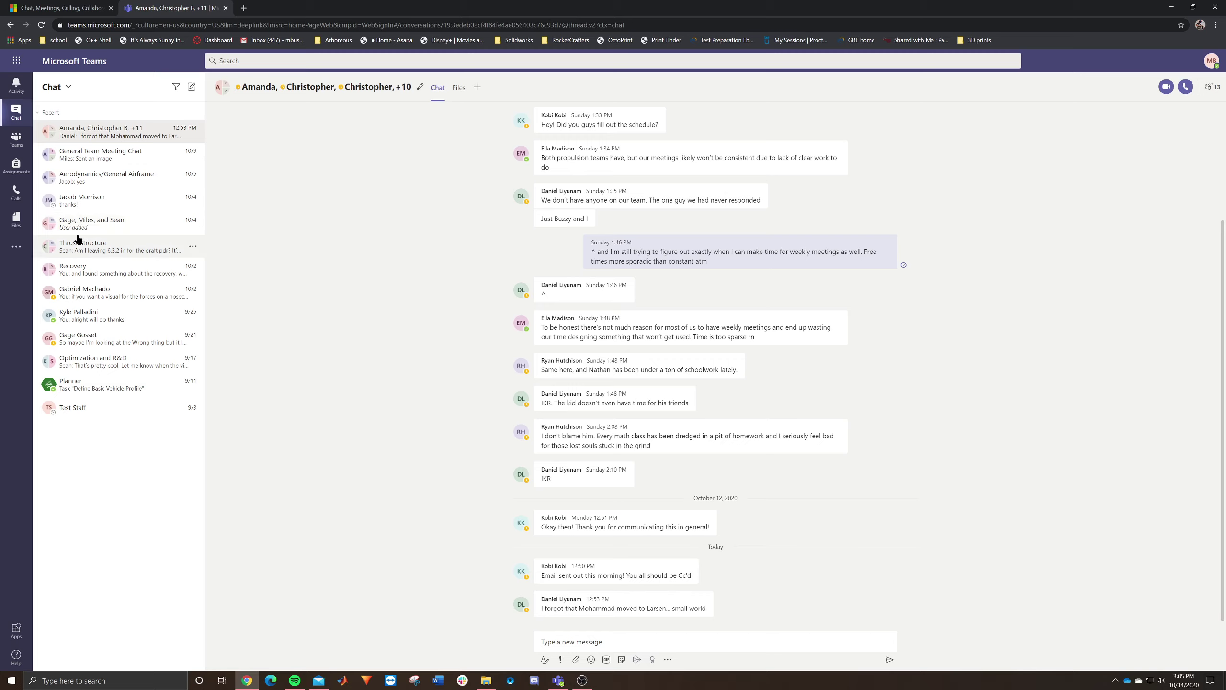
- Scroll through the General Team Meeting Chat, then open Aerodynamics/General Airframe and the three-person chat
click(99, 158)
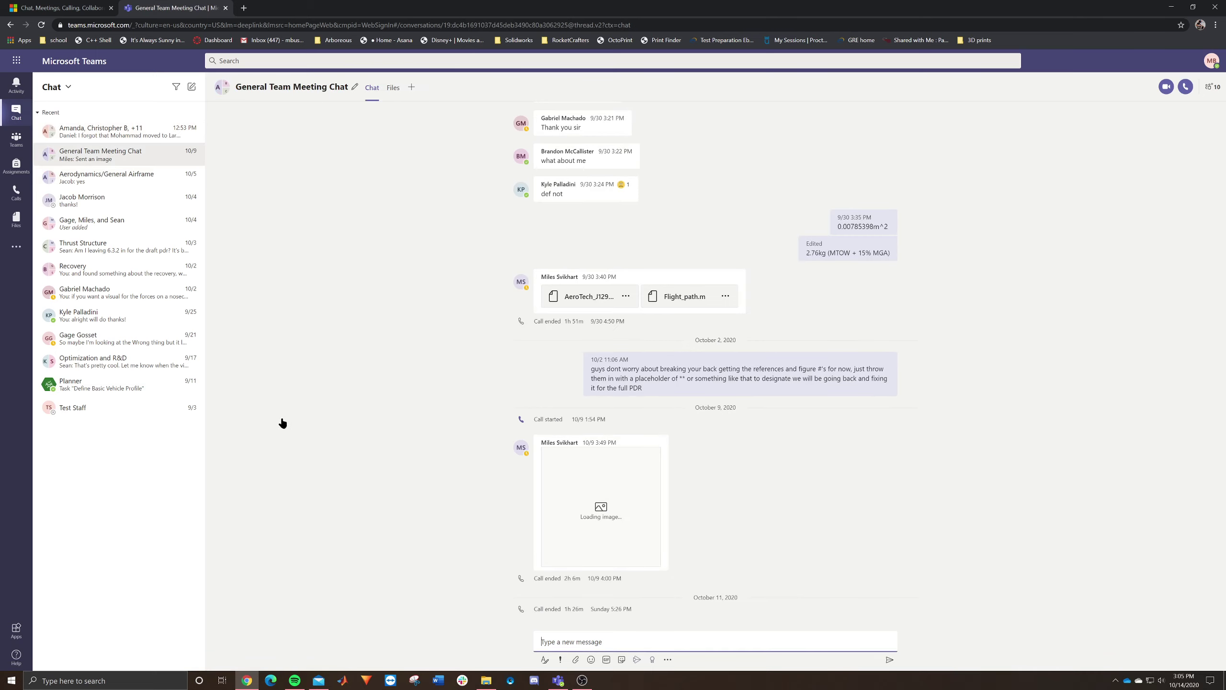
scroll(471, 465, up, 8)
scroll(478, 471, up, 10)
scroll(486, 457, down, 15)
scroll(490, 461, up, 10)
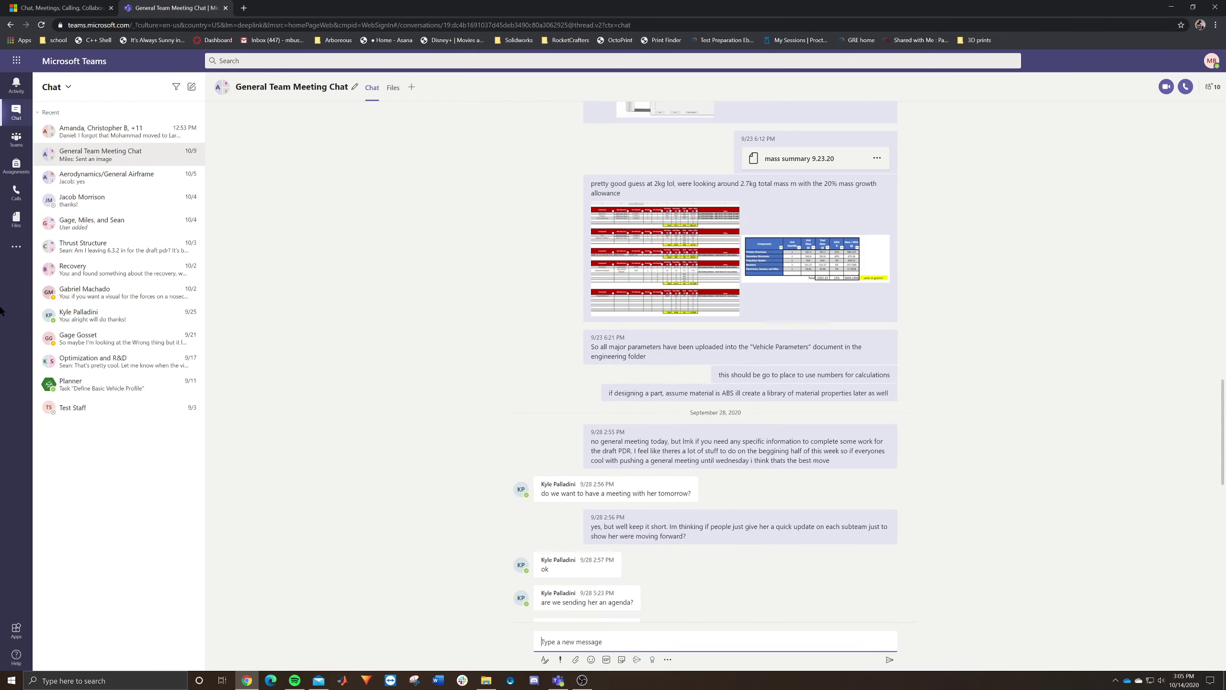
click(104, 178)
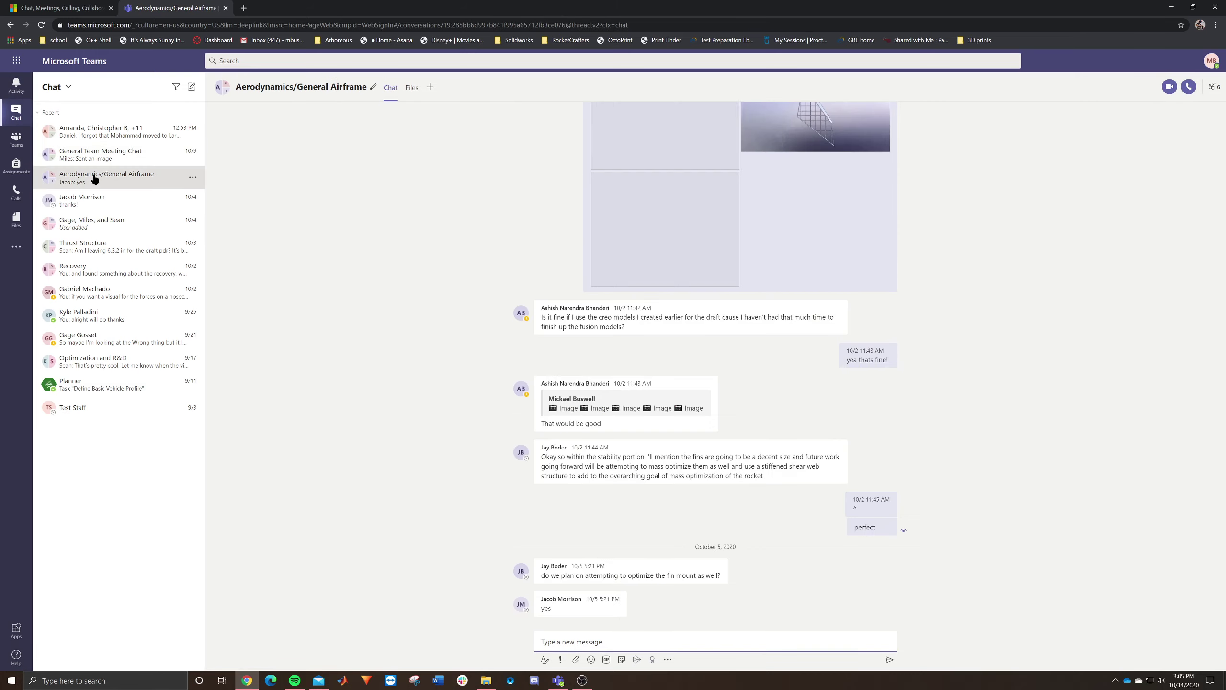
click(99, 222)
- Go back to the Arboreous Project General channel's Planner board via Teams
click(15, 145)
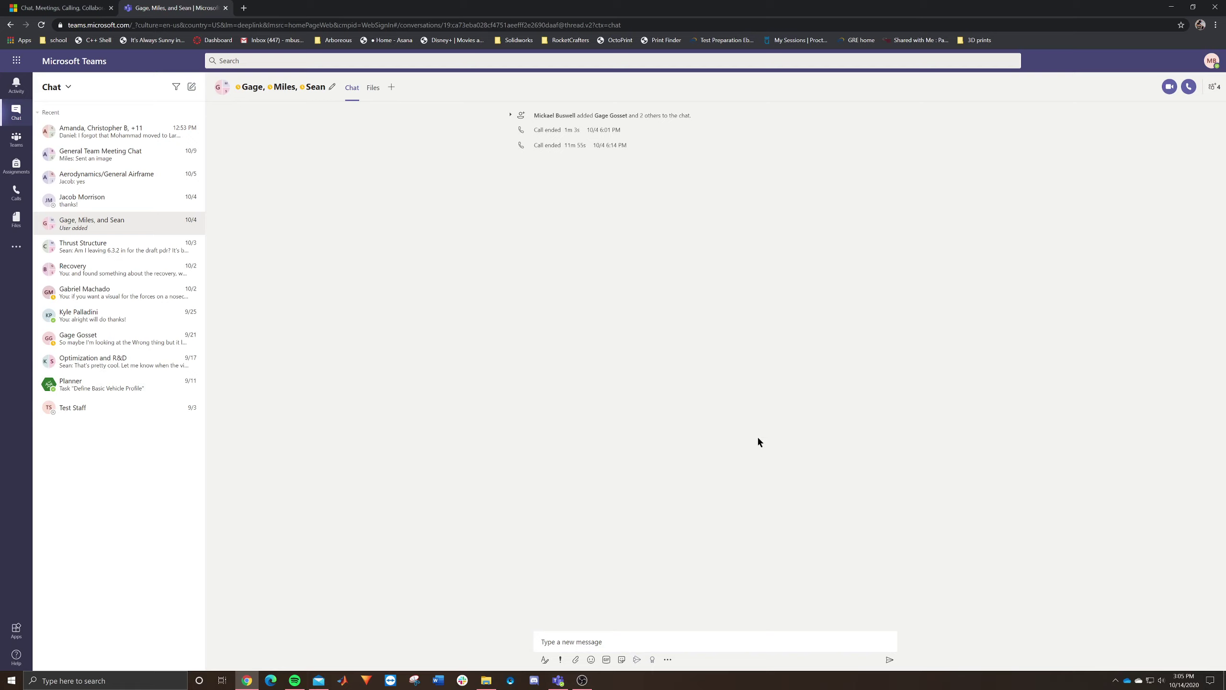
click(16, 248)
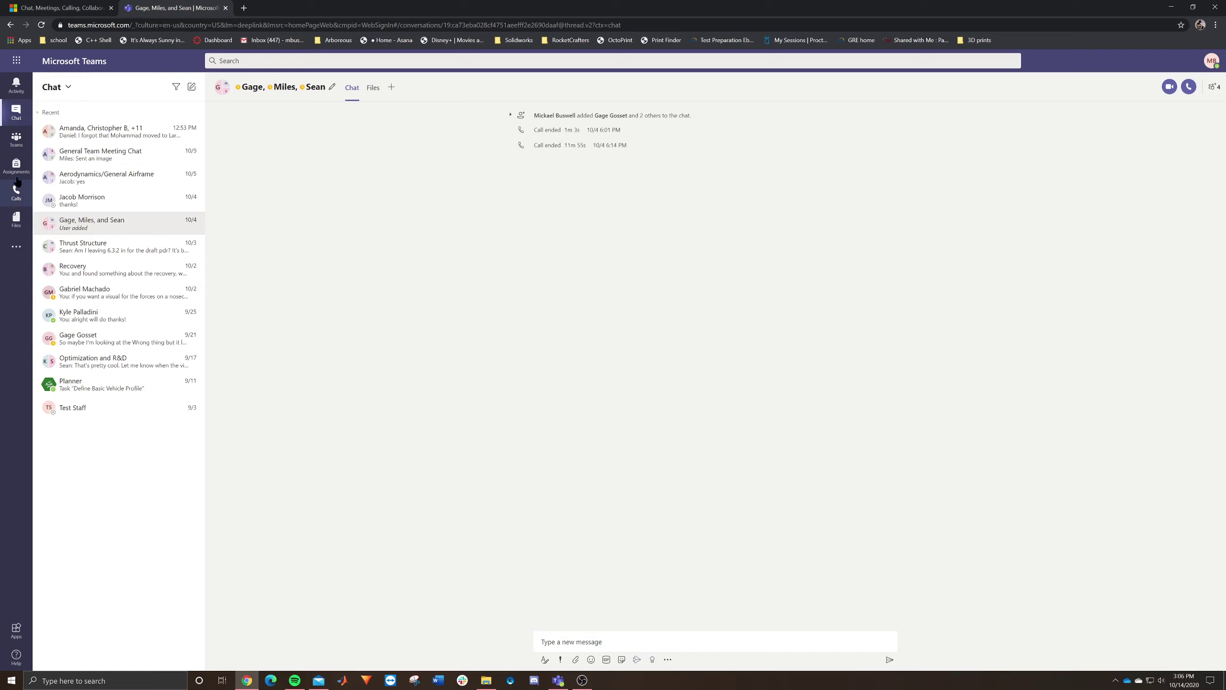
click(19, 139)
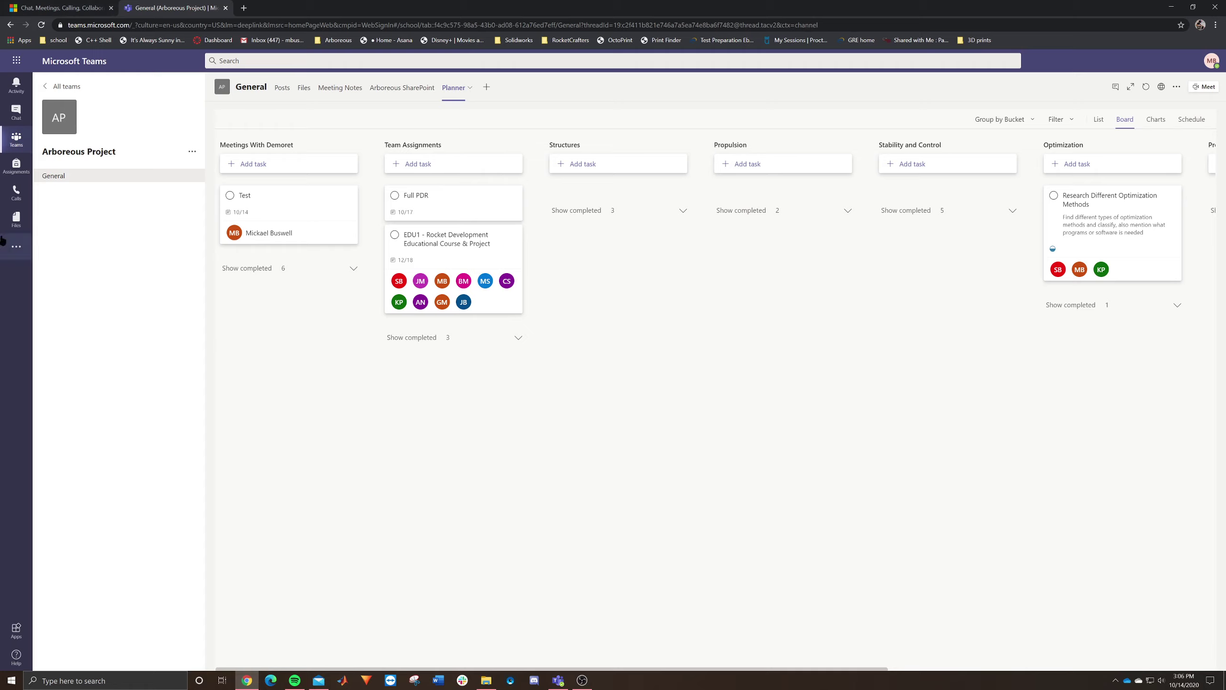
- Show and re-hide Team Assignments' completed tasks, then switch Planner to Charts
click(521, 341)
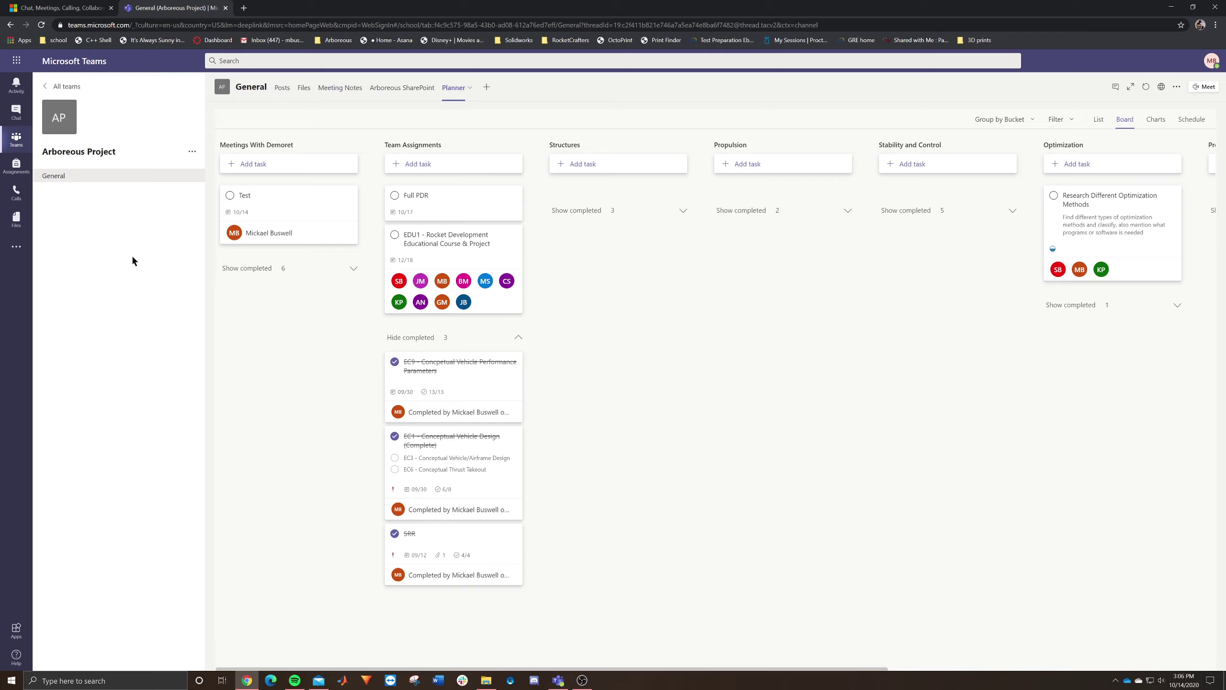
click(514, 338)
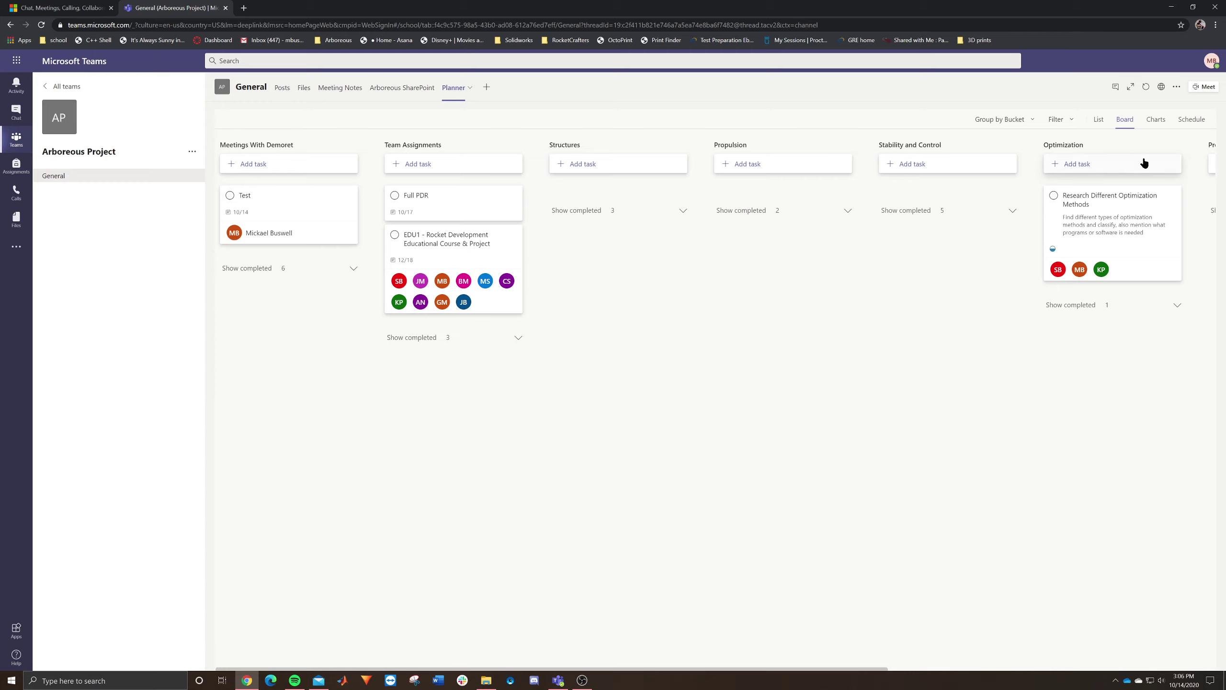
click(1190, 120)
- Load the Charts view and read the Status, Bucket, Priority and Members chart values
click(1154, 121)
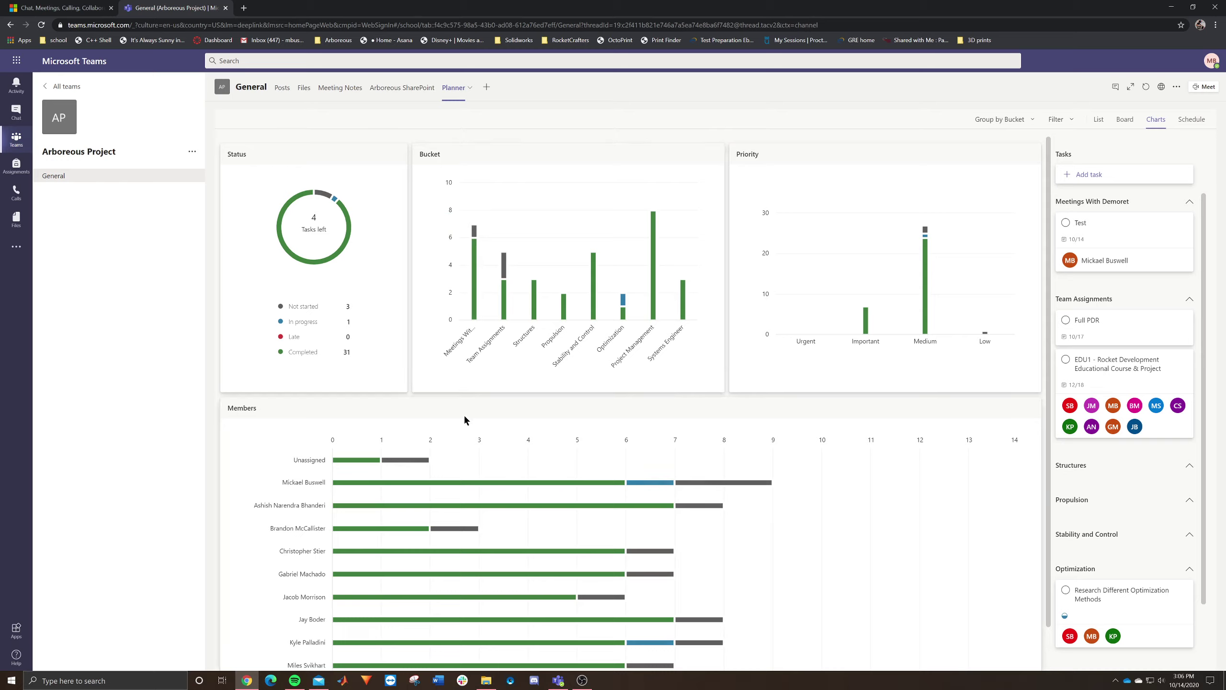
scroll(621, 406, down, 1)
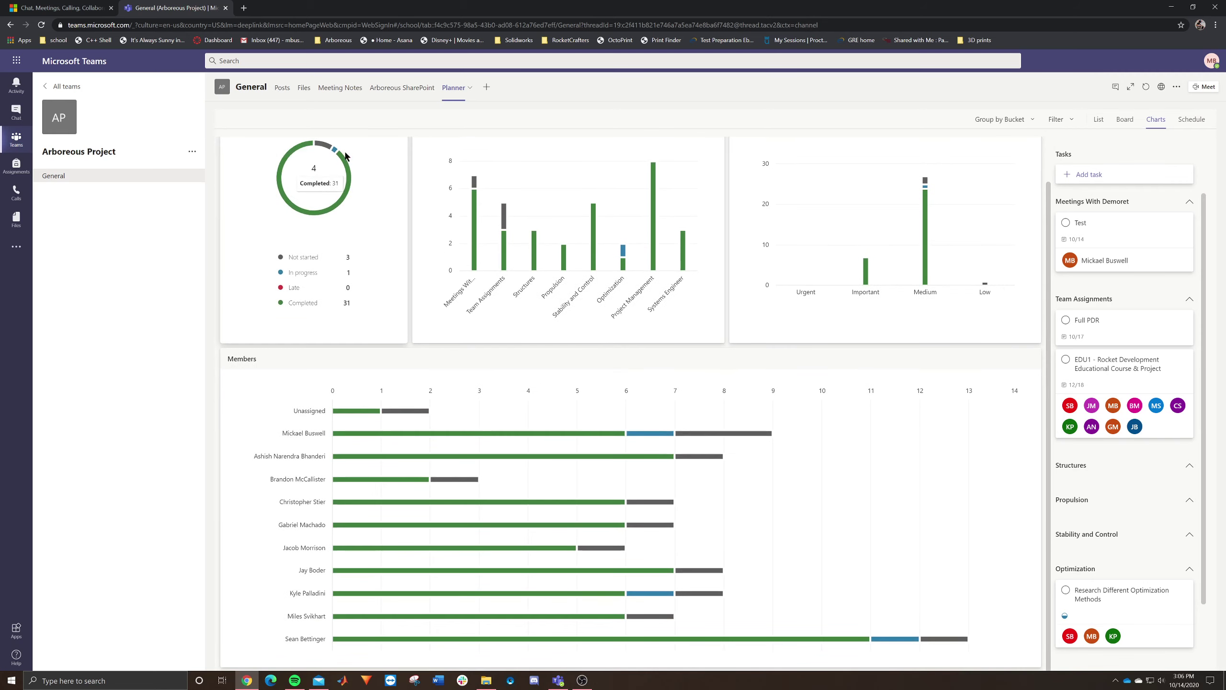
mouse_move(327, 152)
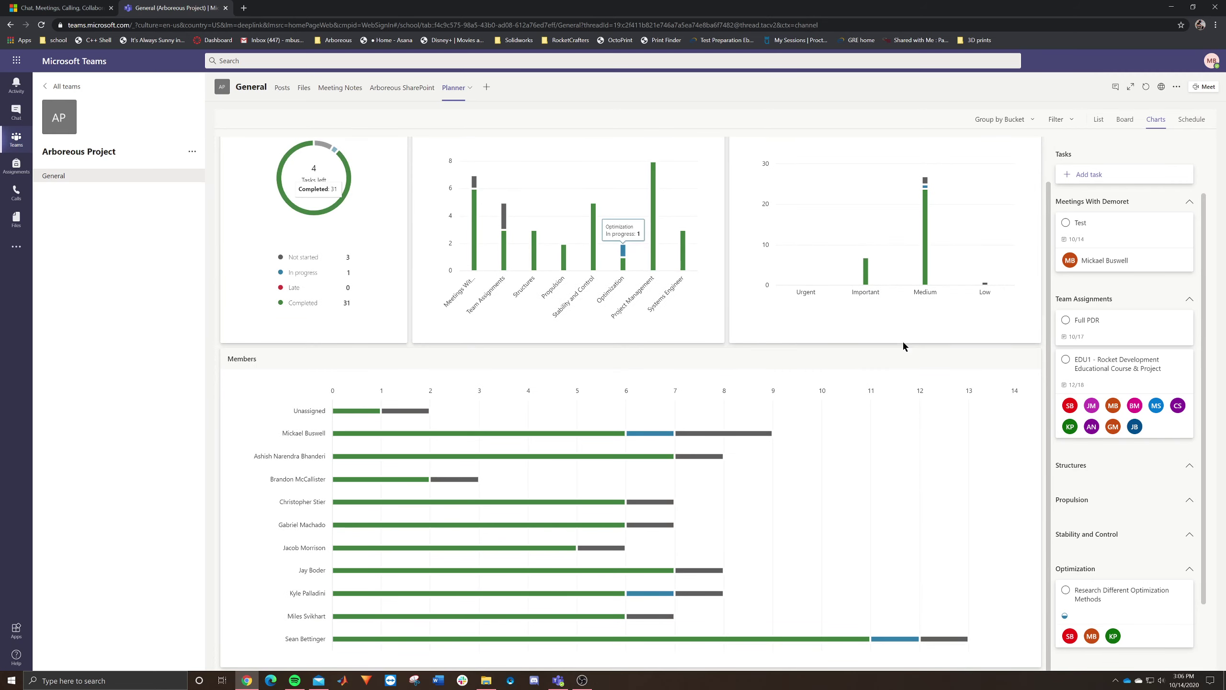
mouse_move(871, 282)
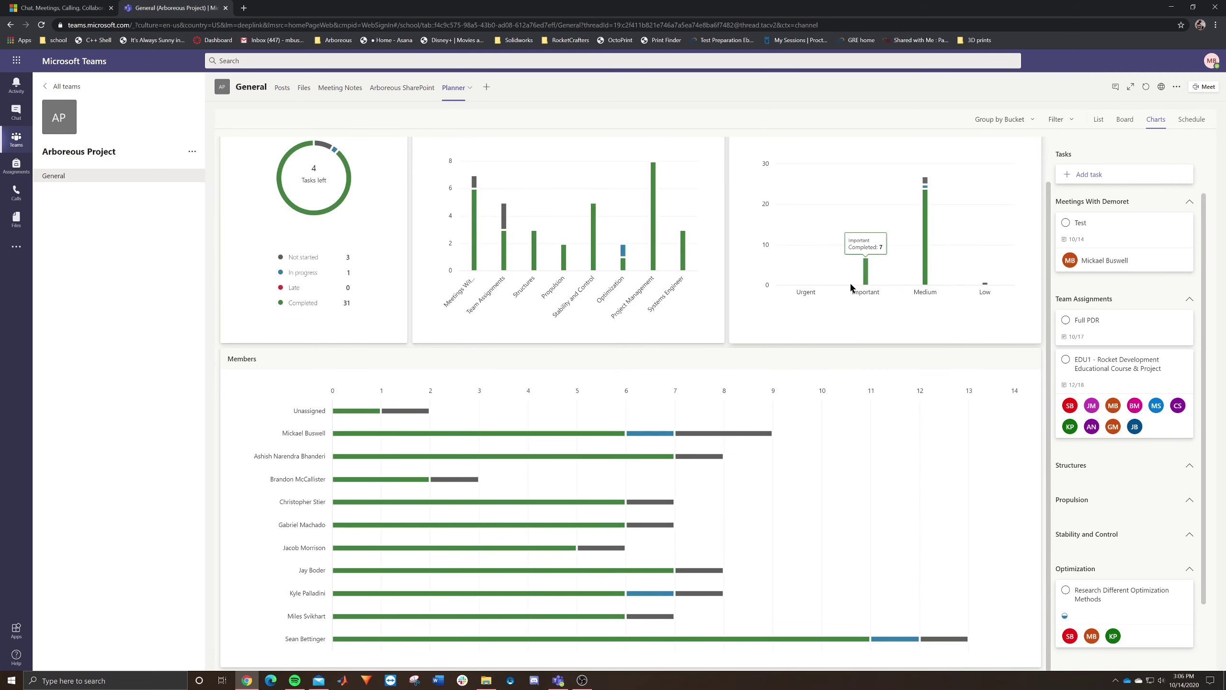
mouse_move(995, 288)
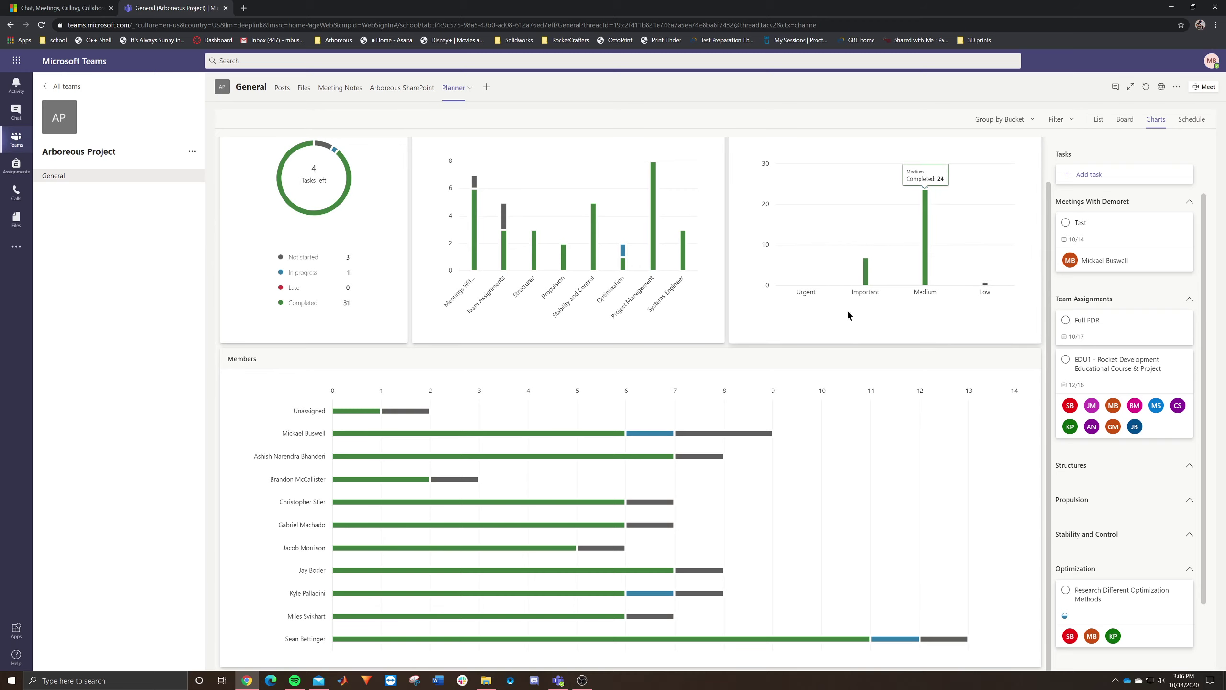
scroll(761, 349, up, 1)
scroll(803, 353, down, 1)
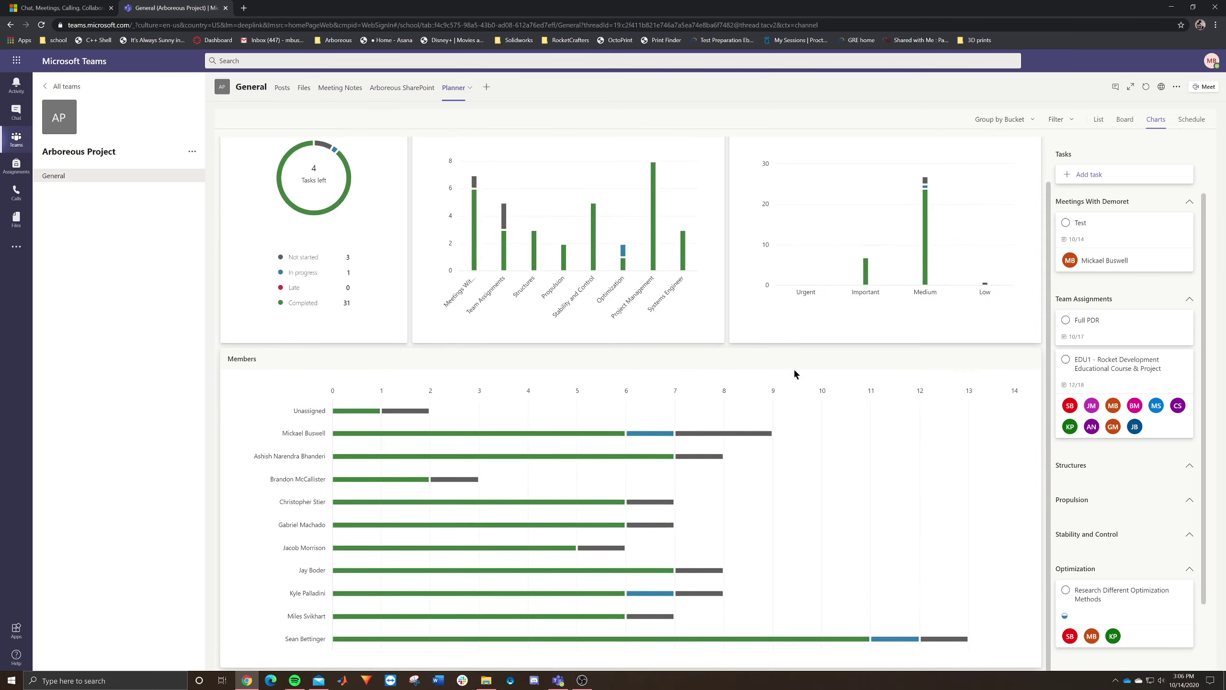
scroll(499, 434, up, 1)
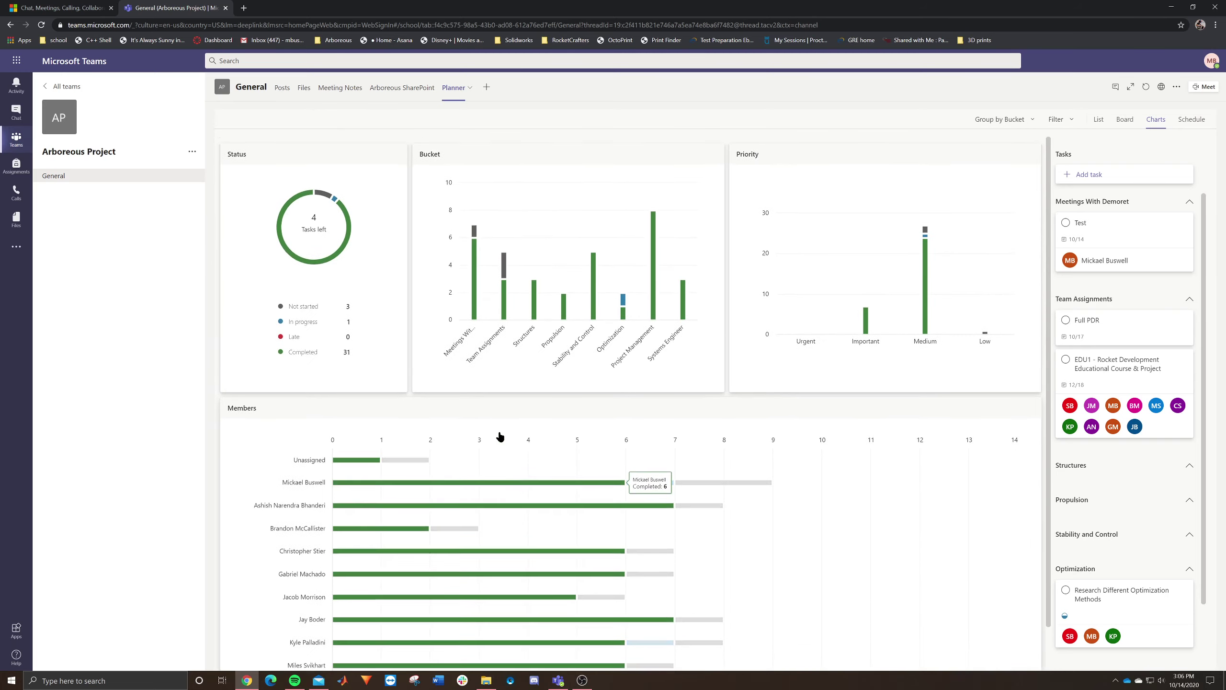
- Open the Schedule view in Month mode and navigate to October 2020
click(1192, 120)
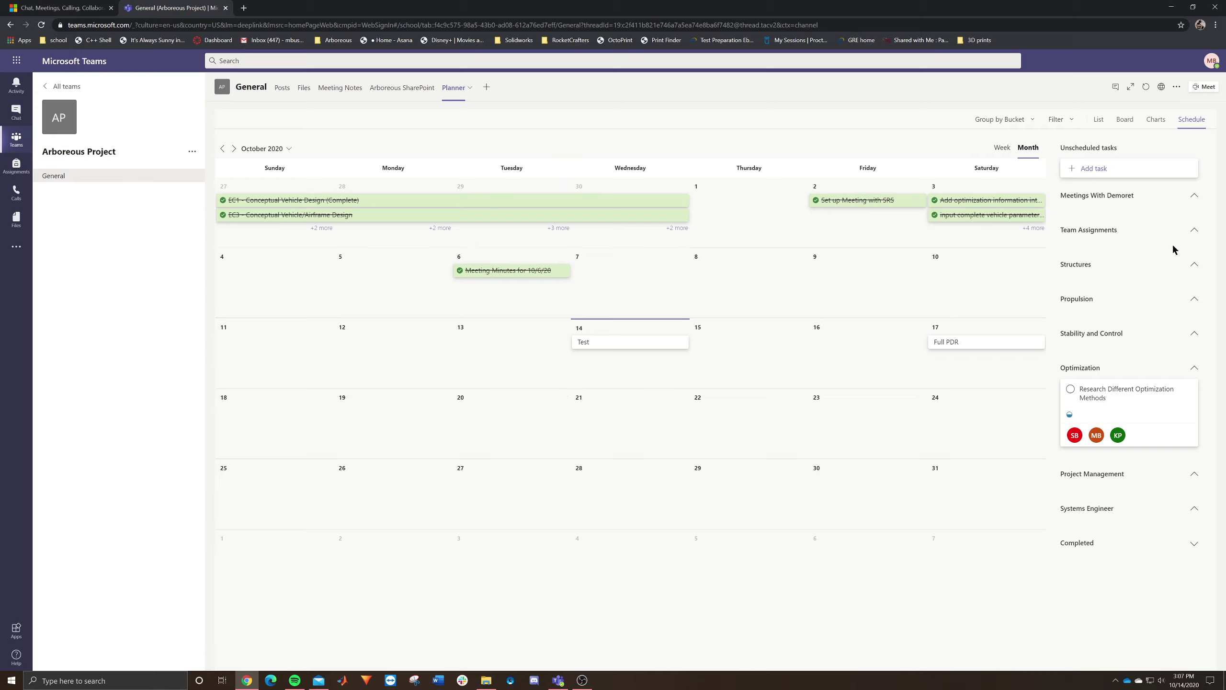
click(1002, 148)
click(1020, 149)
scroll(610, 282, up, 3)
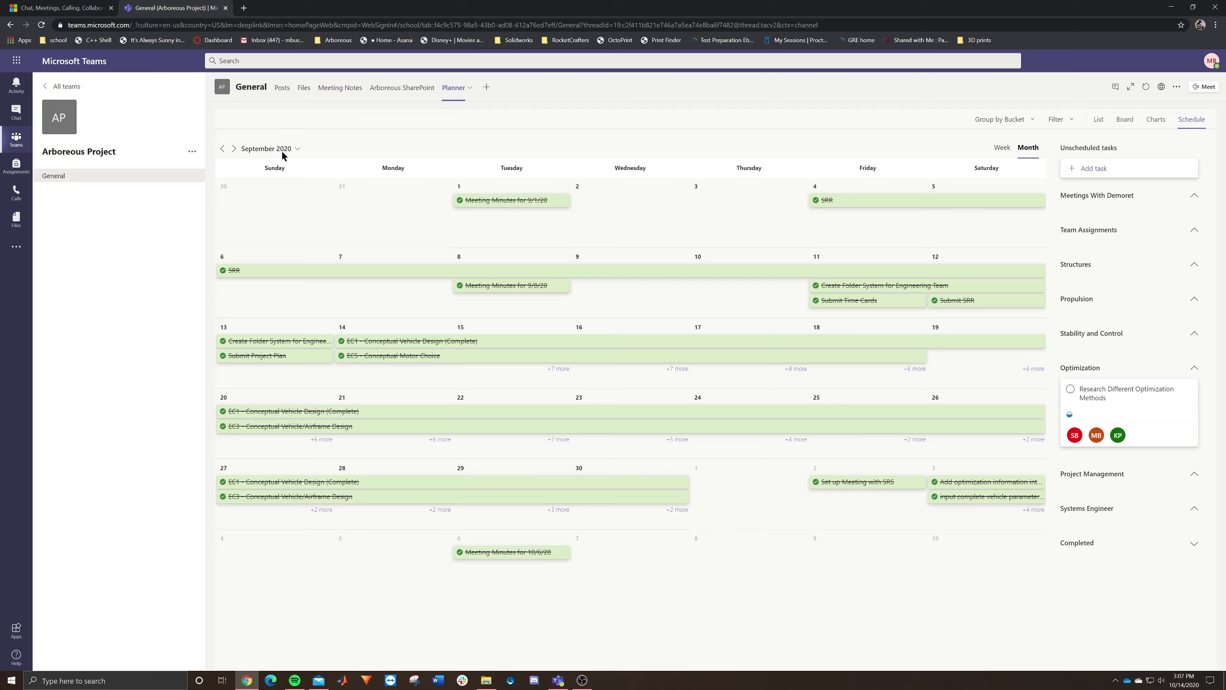
click(234, 149)
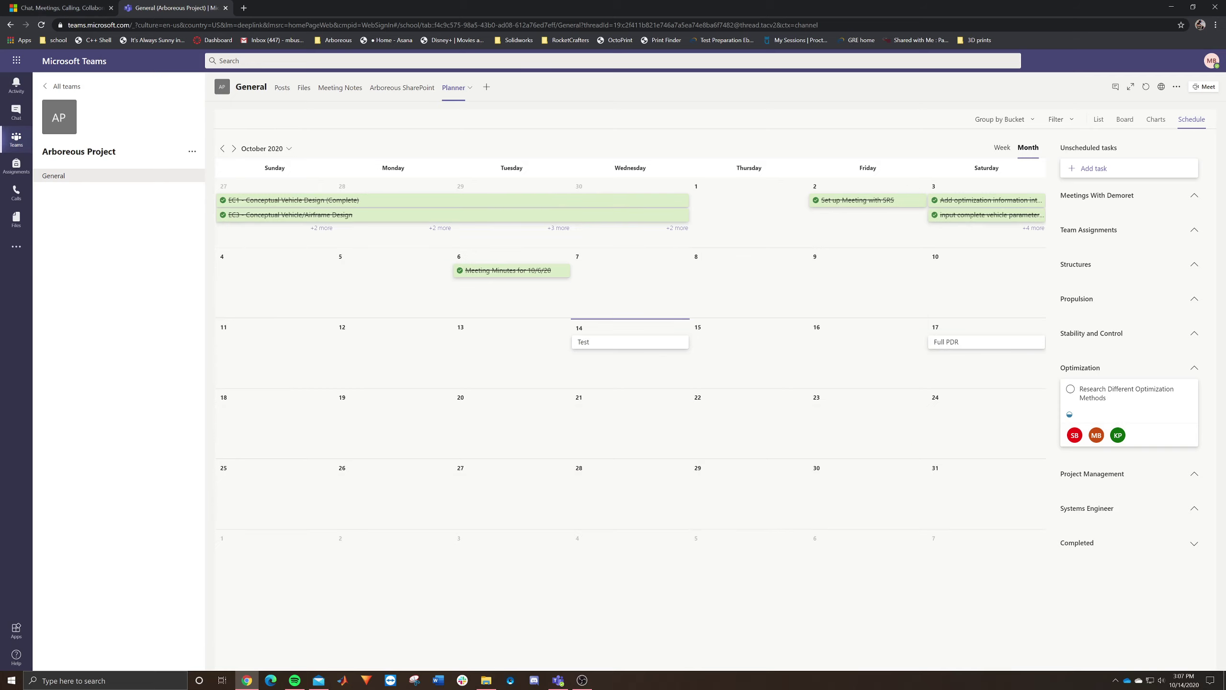